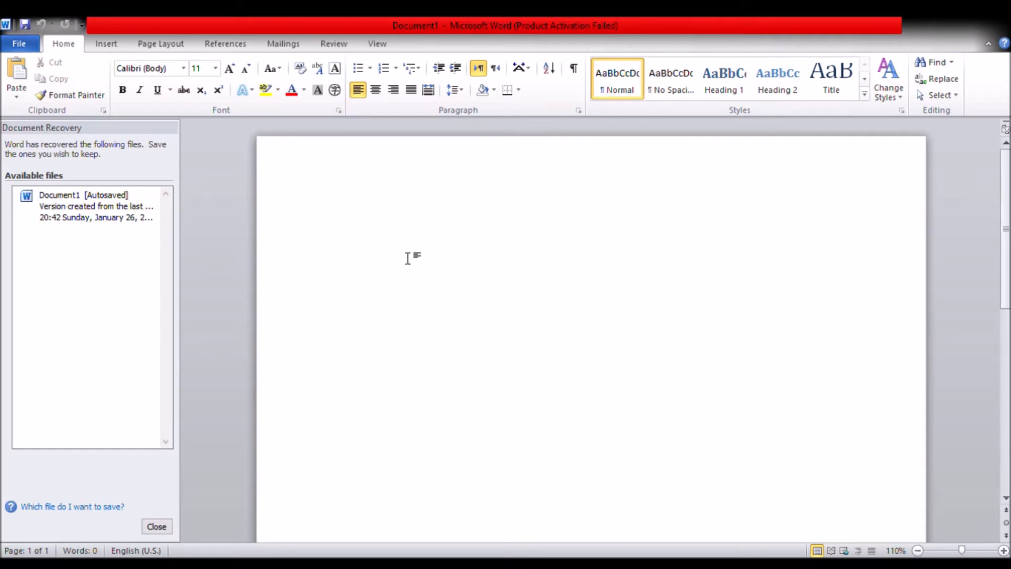
Enter a line of random sample letters and set its font to Times New Roman
type("\\gnehcqbc")
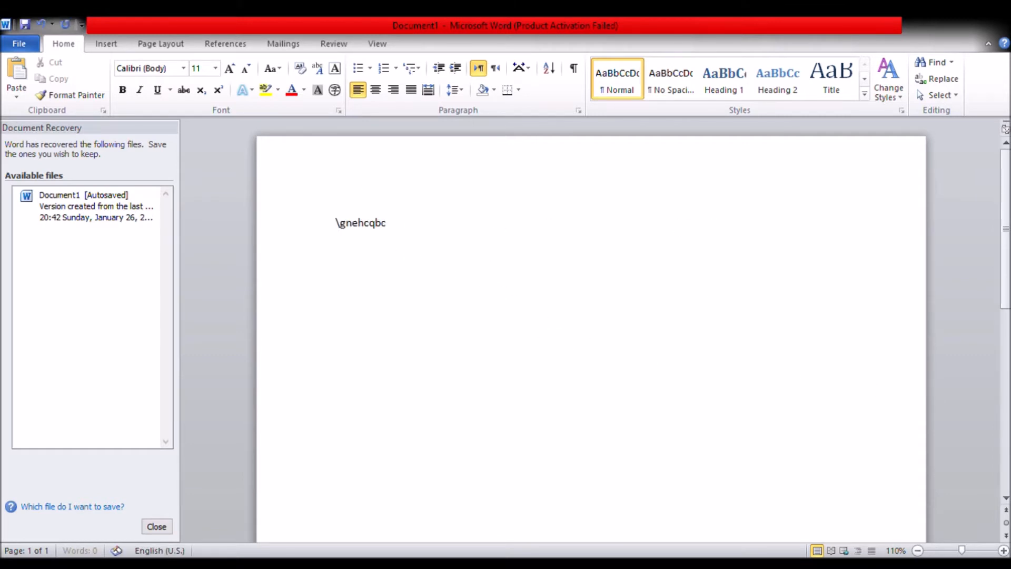
type("hjwdbchwjdhbncwJDBWjdlhlwvhnjdwlhnjdlwbjdwhbhdJWBDBhvw")
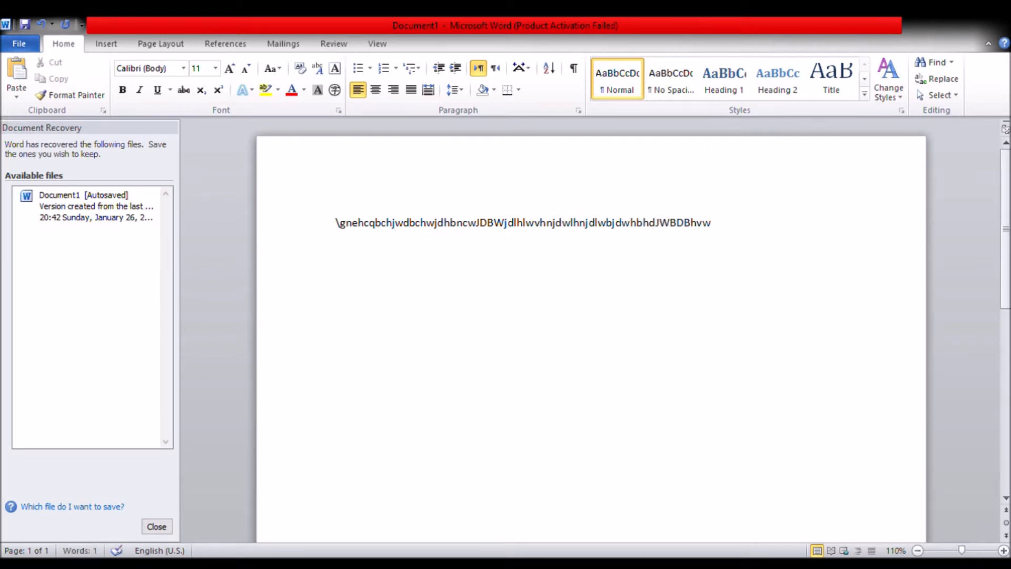
triple_click(653, 227)
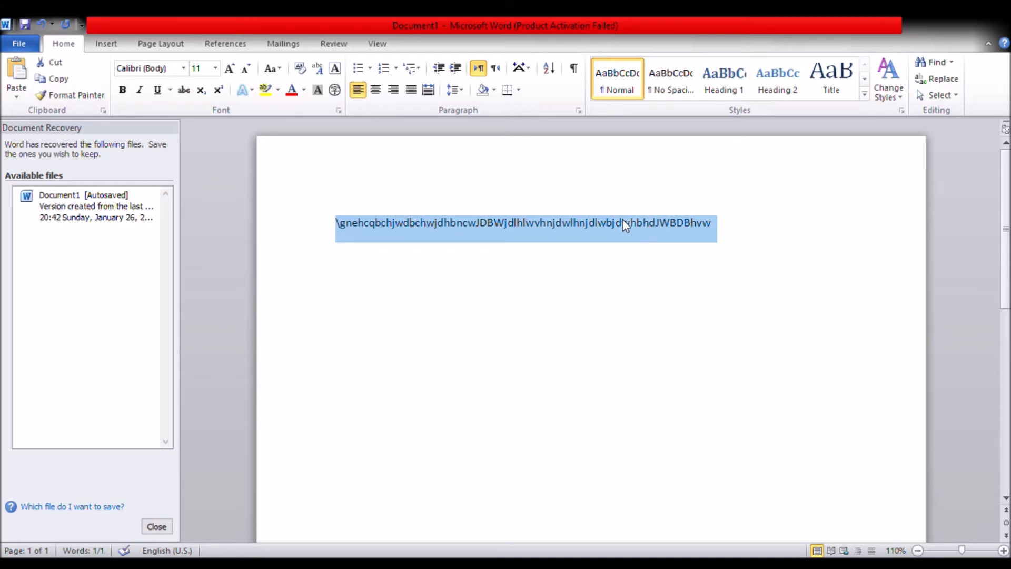
left_click(183, 68)
left_click(171, 168)
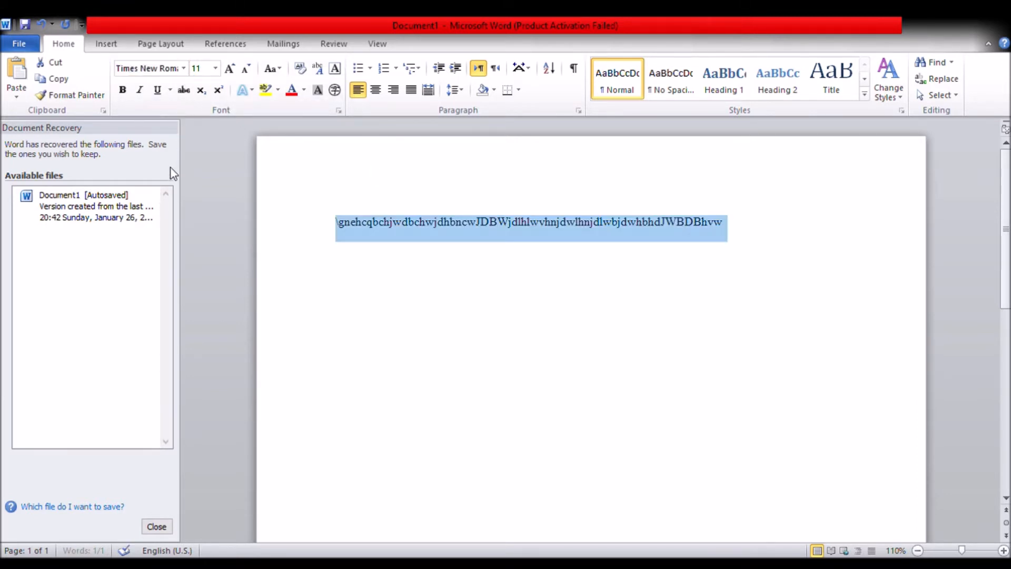
Change the sample line's font to Webdings and give it red text with yellow highlighting
left_click(159, 71)
type("Webdings")
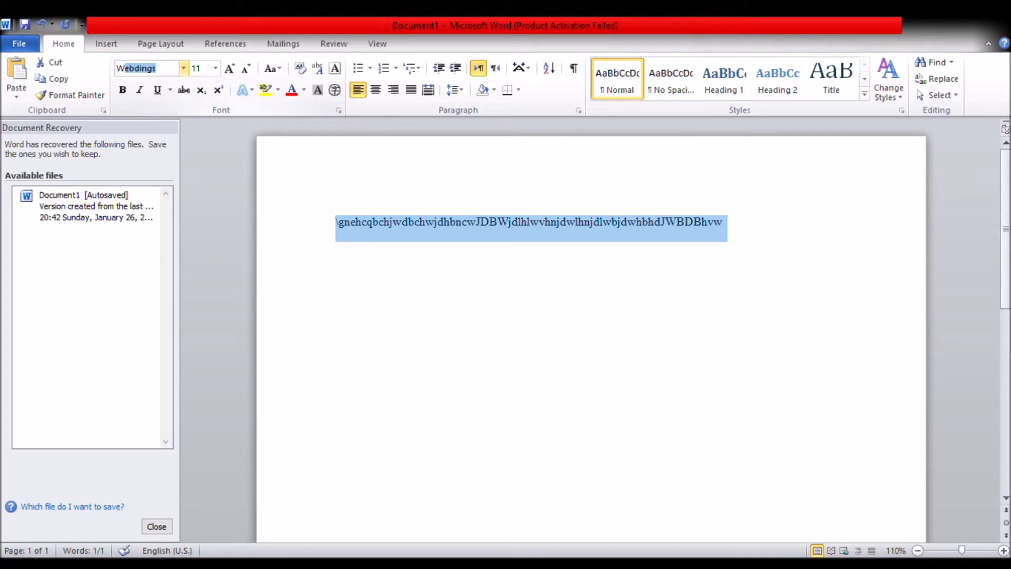
key("Return")
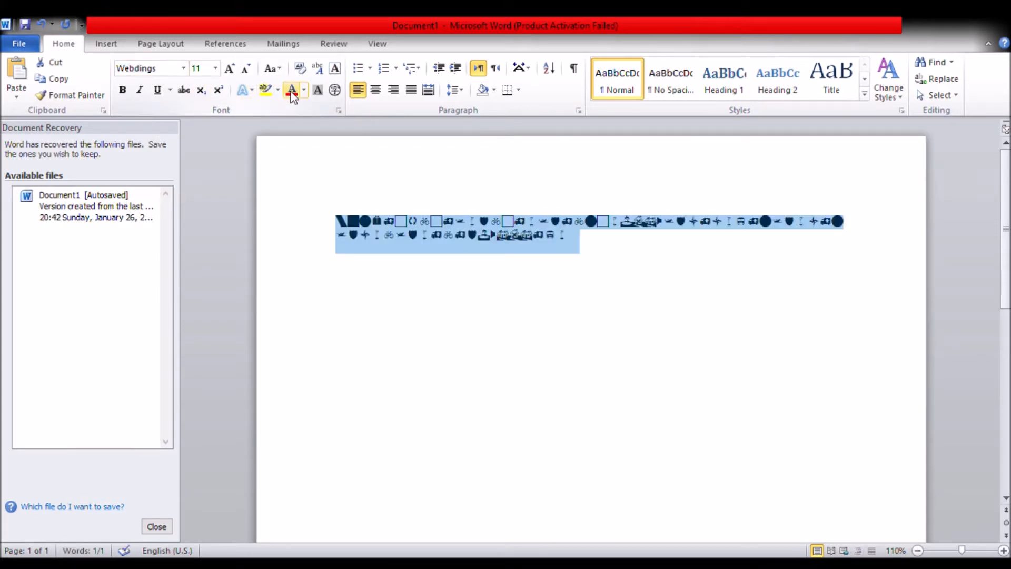
left_click(289, 94)
left_click(267, 90)
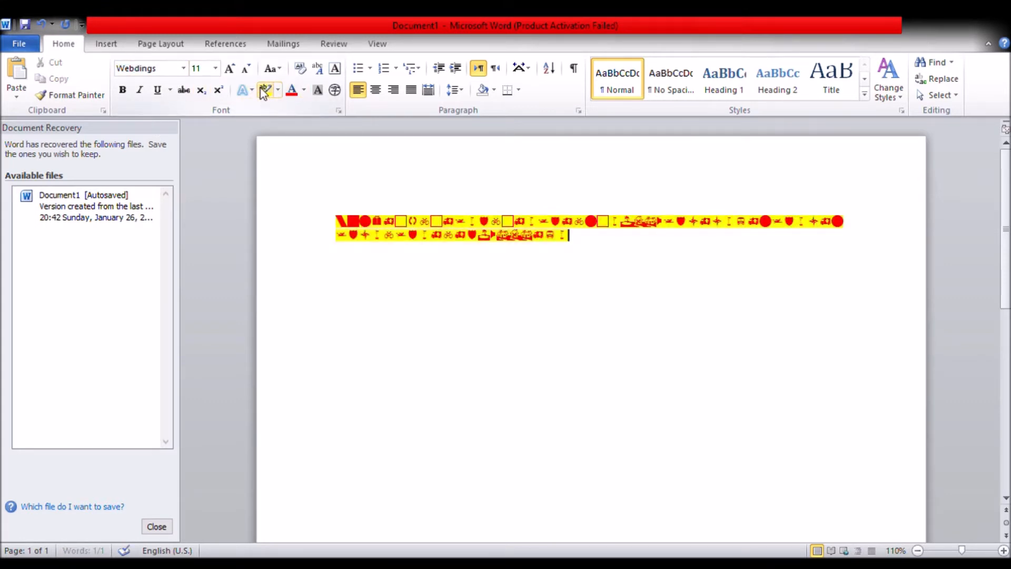
Toggle bold, italic, underline and strikethrough for the sample line, and delete all text from the document
left_click(123, 91)
left_click(139, 90)
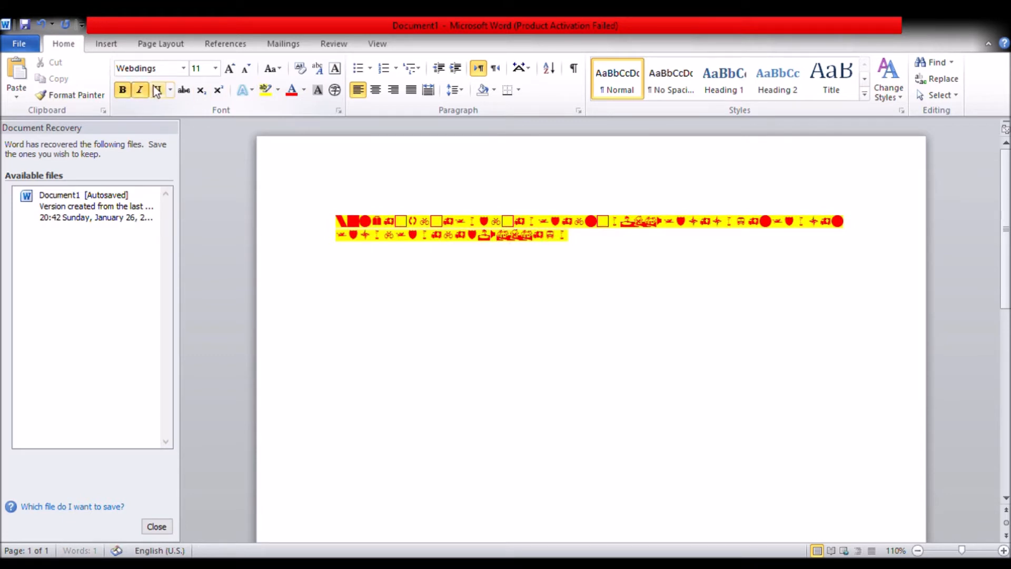
left_click(157, 91)
left_click(183, 91)
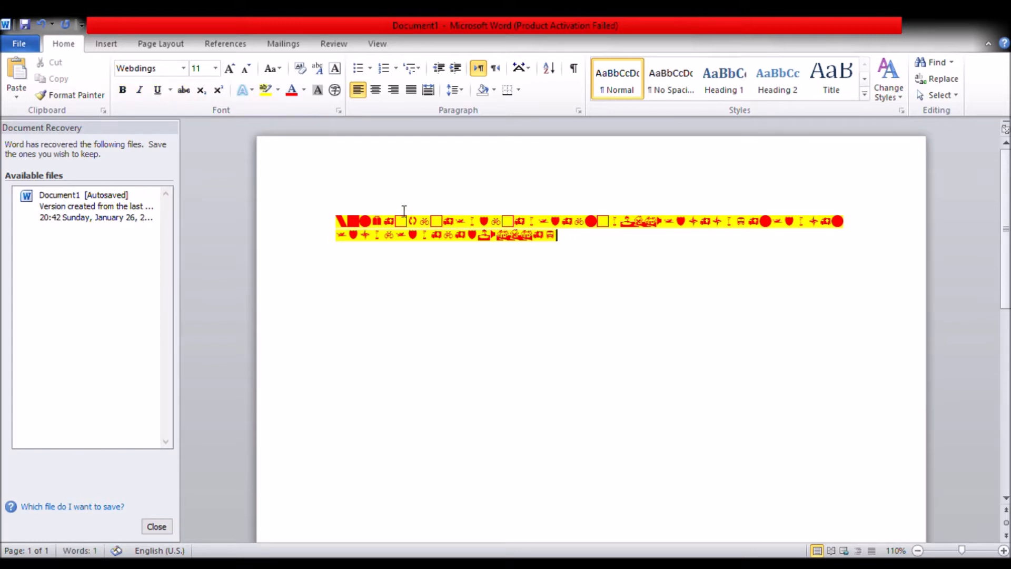
key("ctrl+a")
key("BackSpace")
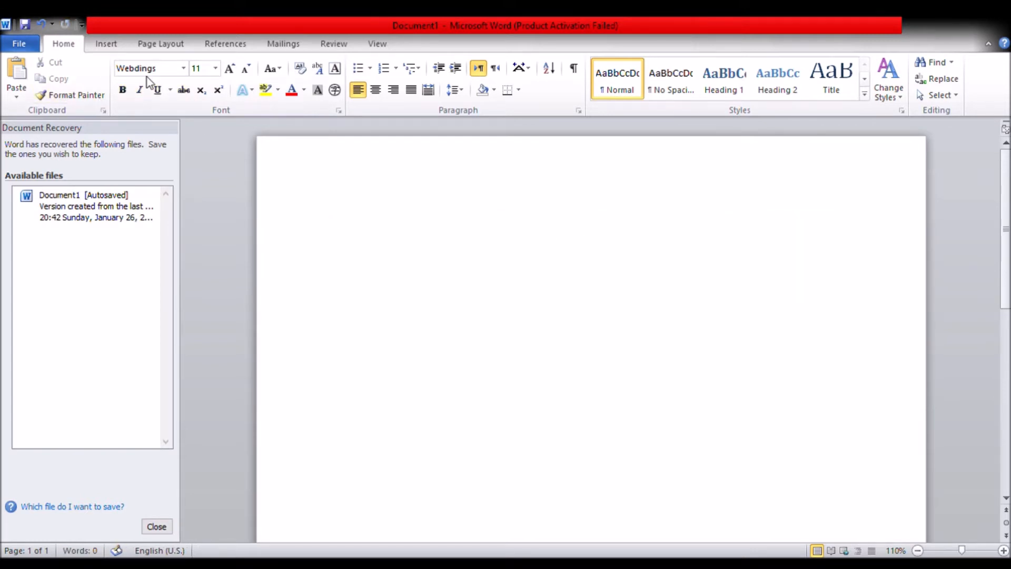
Set the font for new text to Times New Roman, size 24, in dark blue
left_click(157, 72)
type("Times New Roman")
key("Return")
left_click(236, 70)
left_click(236, 70)
left_click(236, 70)
left_click(236, 70)
left_click(236, 70)
left_click(236, 70)
left_click(236, 70)
left_click(305, 90)
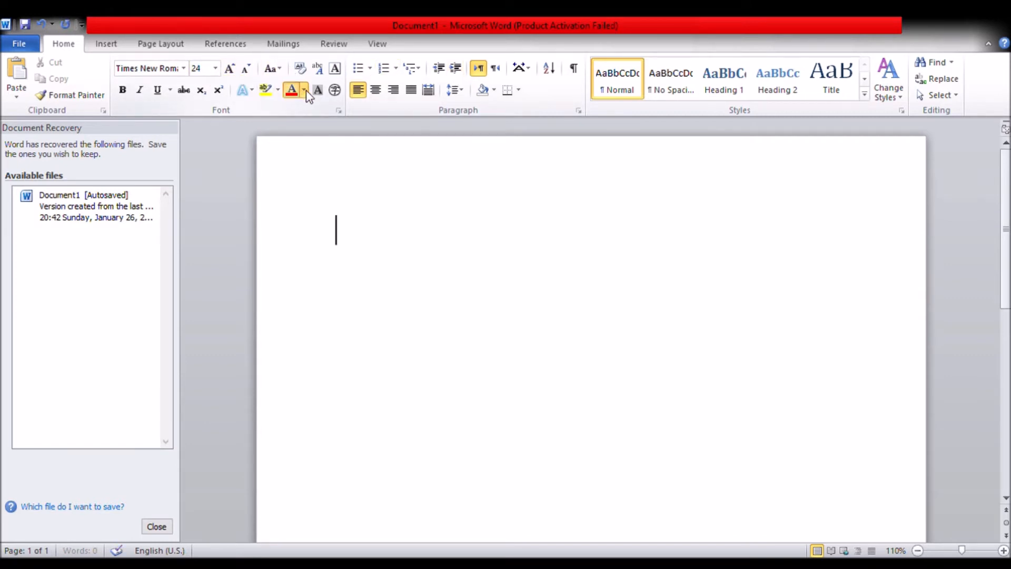
left_click(391, 213)
Enter "Now it's time to practice" as the opening line and start a new paragraph below it
type("n")
key("BackSpace")
type("Now it's t")
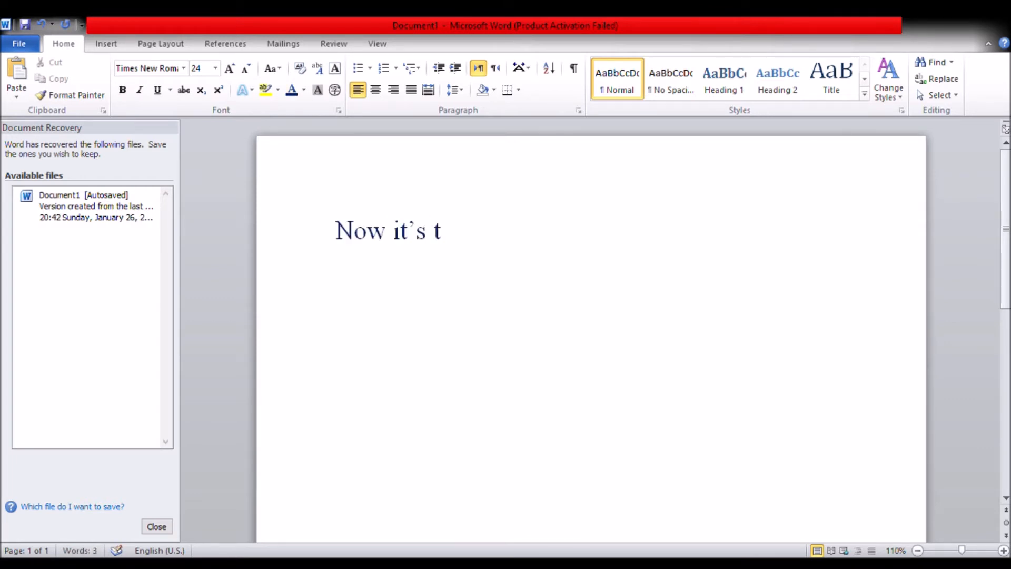
type("ime to practice")
key("Return")
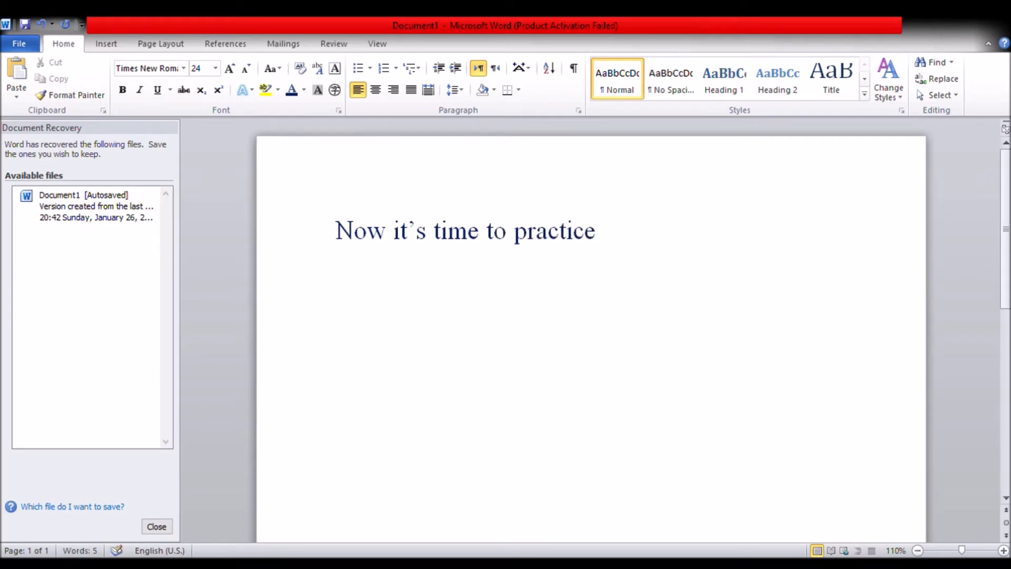
Start a numbered list under the opening line and remove the underline, italic and strikethrough formatting from it
left_click(384, 67)
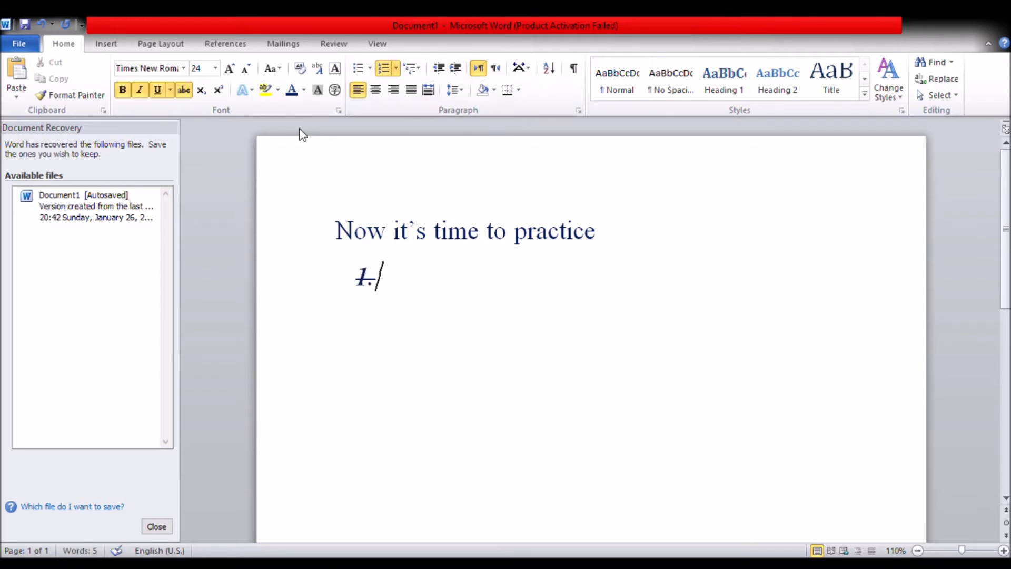
left_click(154, 92)
left_click(143, 91)
left_click_drag(386, 259, 367, 287)
left_click(463, 282)
key("ctrl+a")
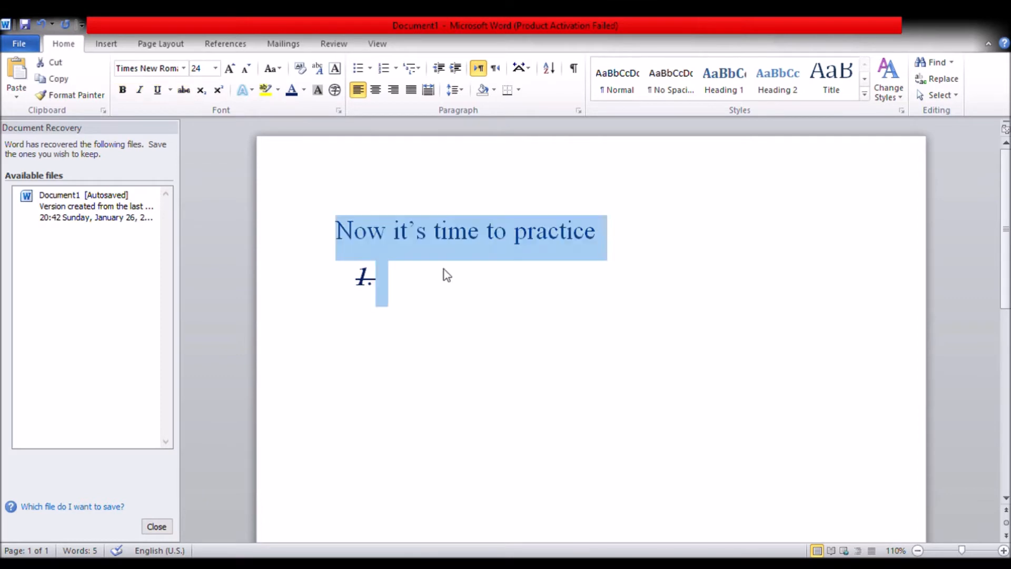
left_click(156, 90)
left_click(157, 90)
left_click(139, 89)
left_click(139, 90)
left_click(182, 90)
left_click(182, 90)
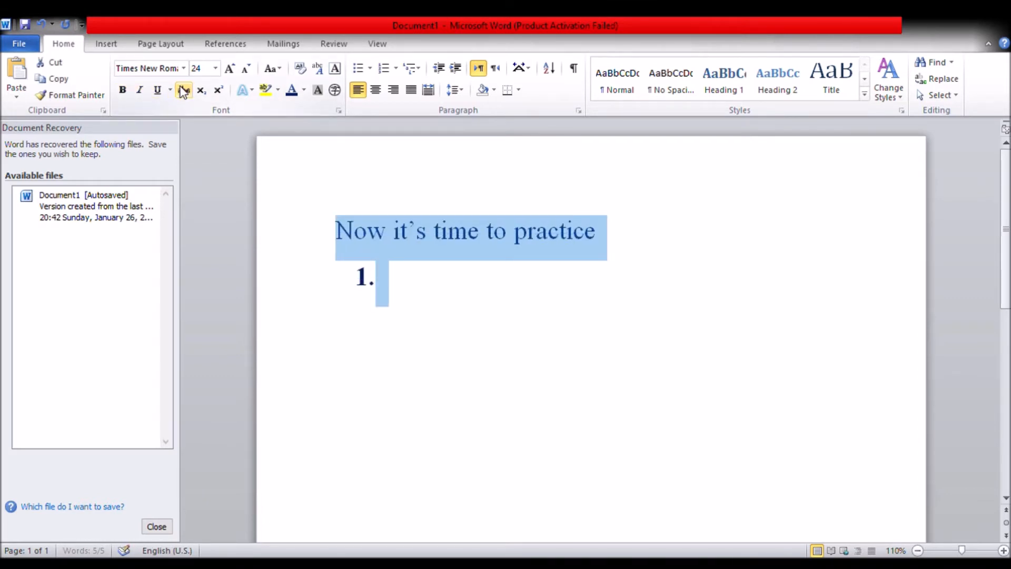
Enter "Please type 150 words in MS-Word" as the first list item and start the second item
left_click(425, 278)
type("Plea")
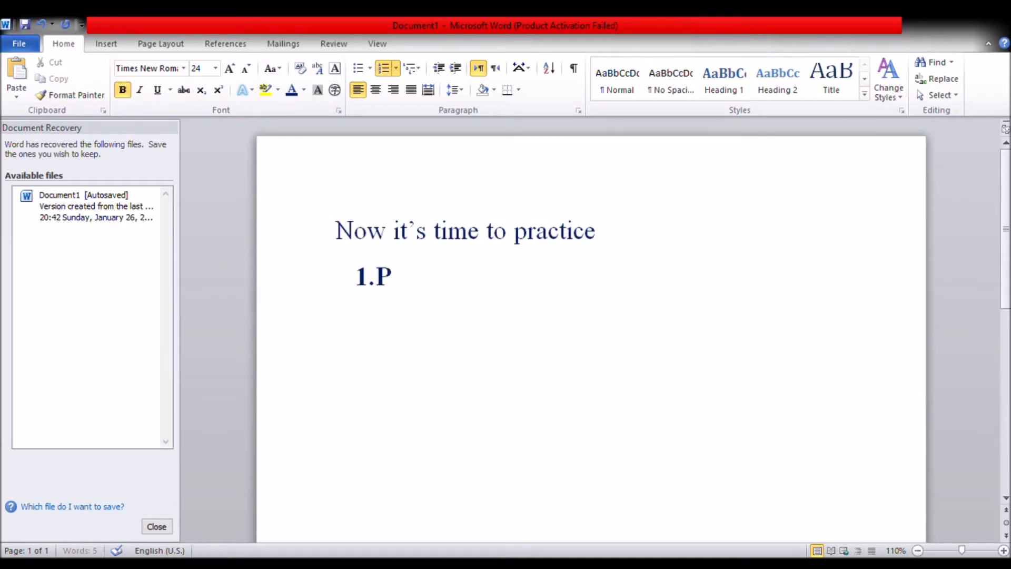
type("se type")
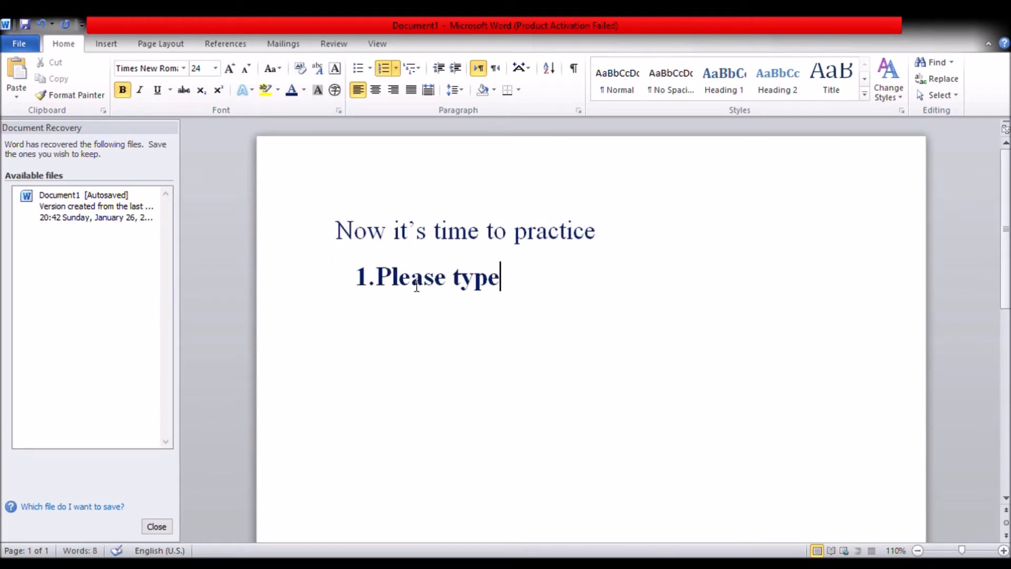
type(" 150 w")
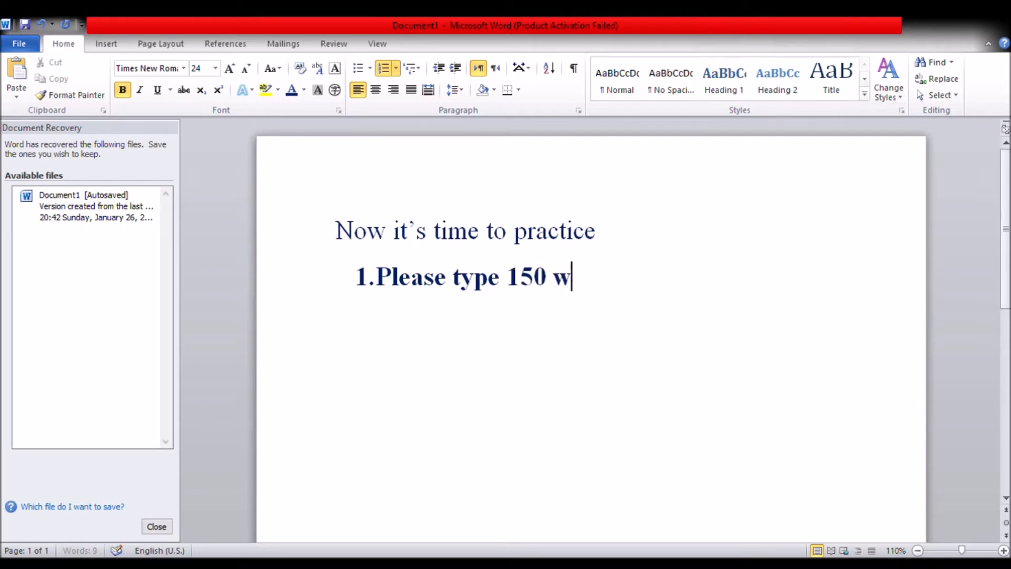
type("ords in")
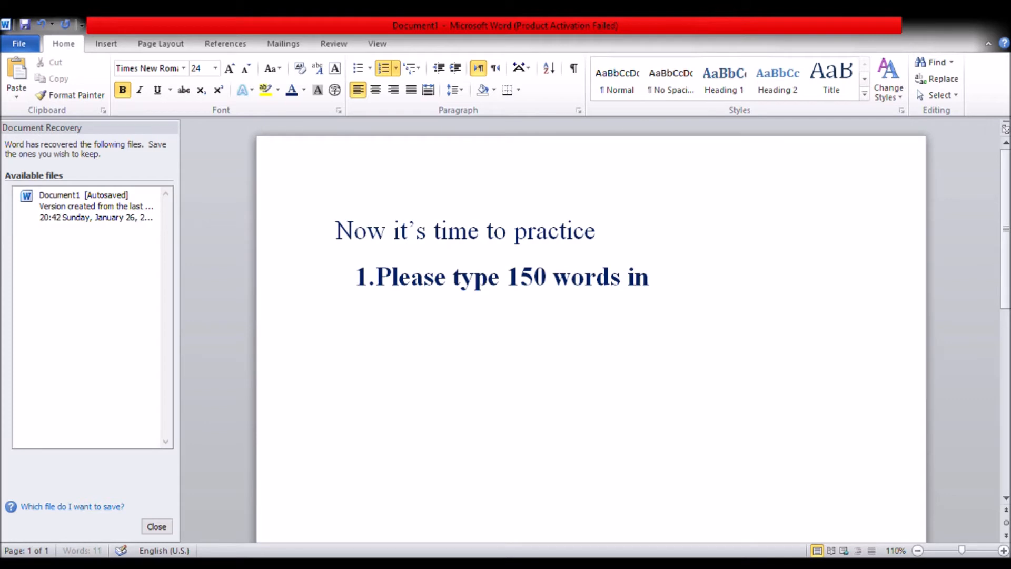
type(" MS-Word")
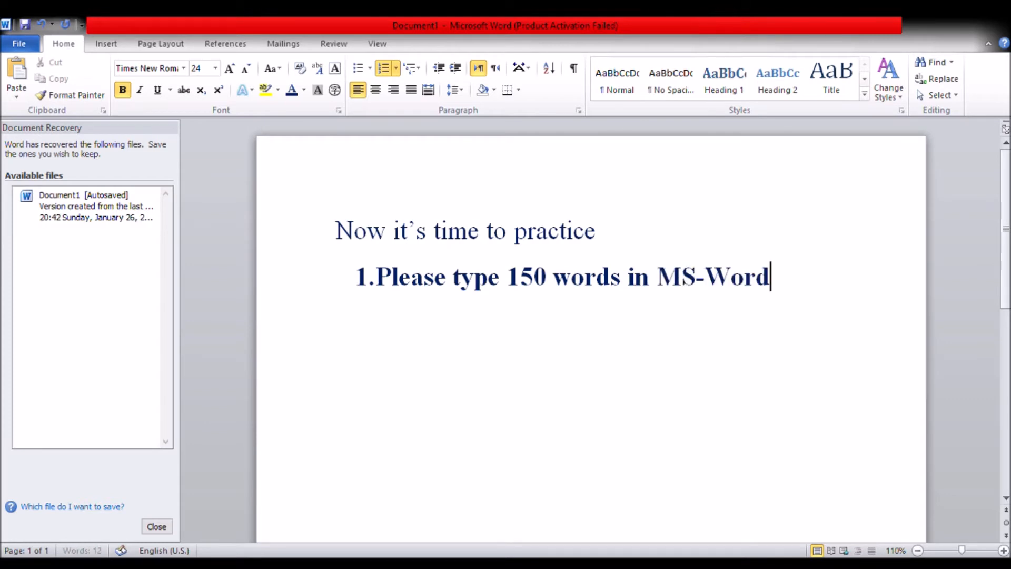
key("Return")
Enter "Please make 100 out of those 150 word bold" as the second list item
left_click(121, 91)
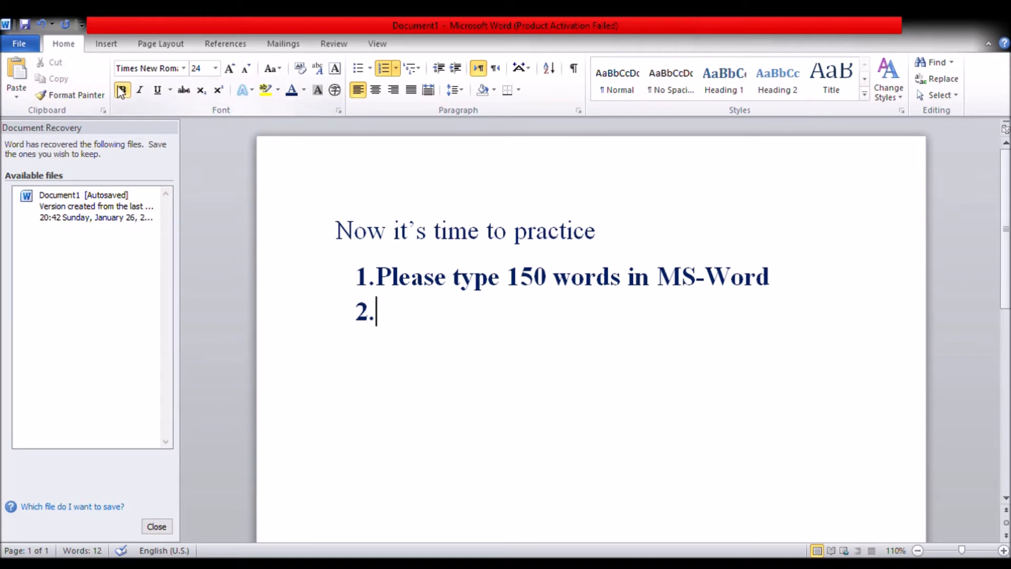
type("Please")
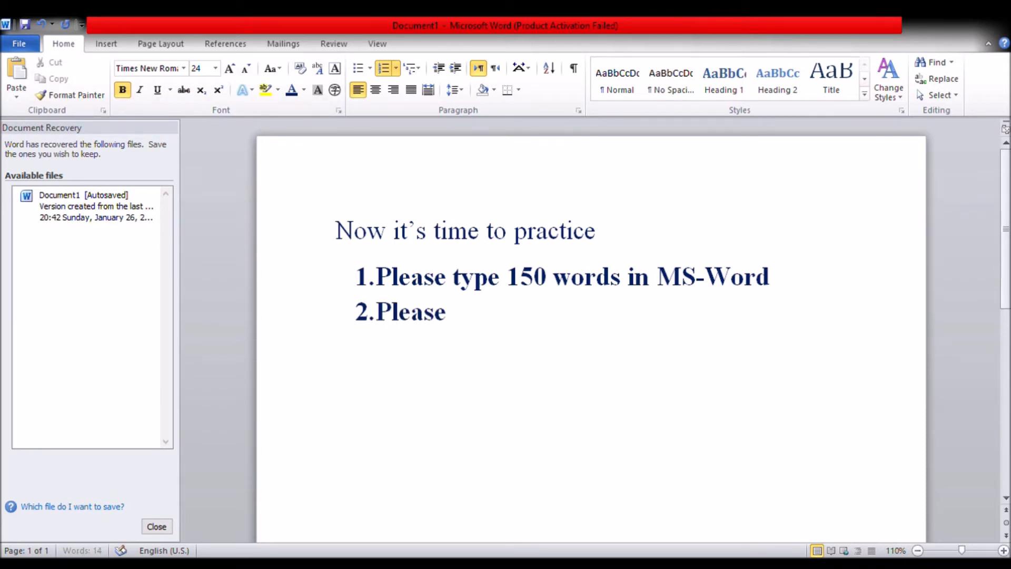
type(" make 100 out of th")
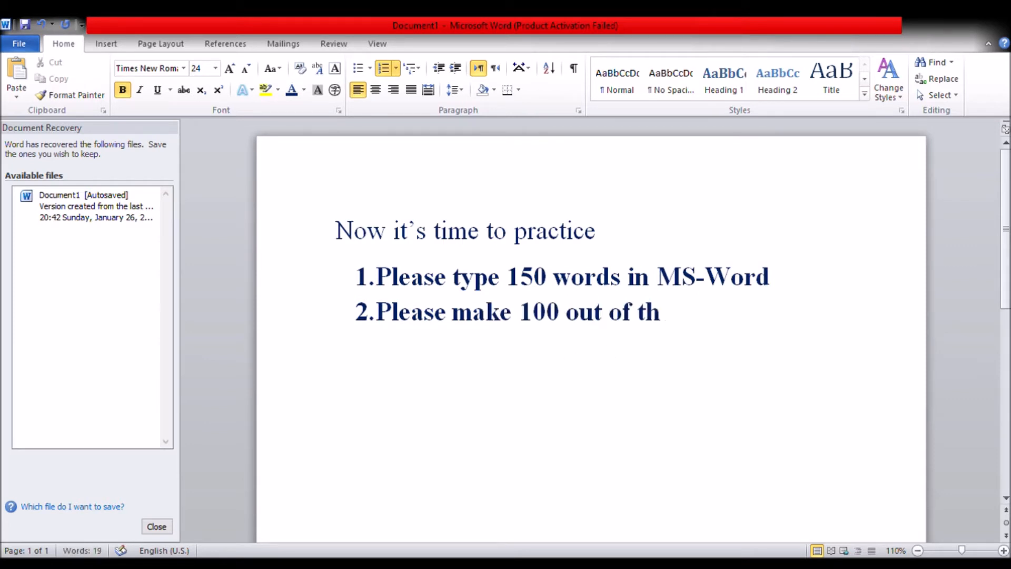
type("ose 15")
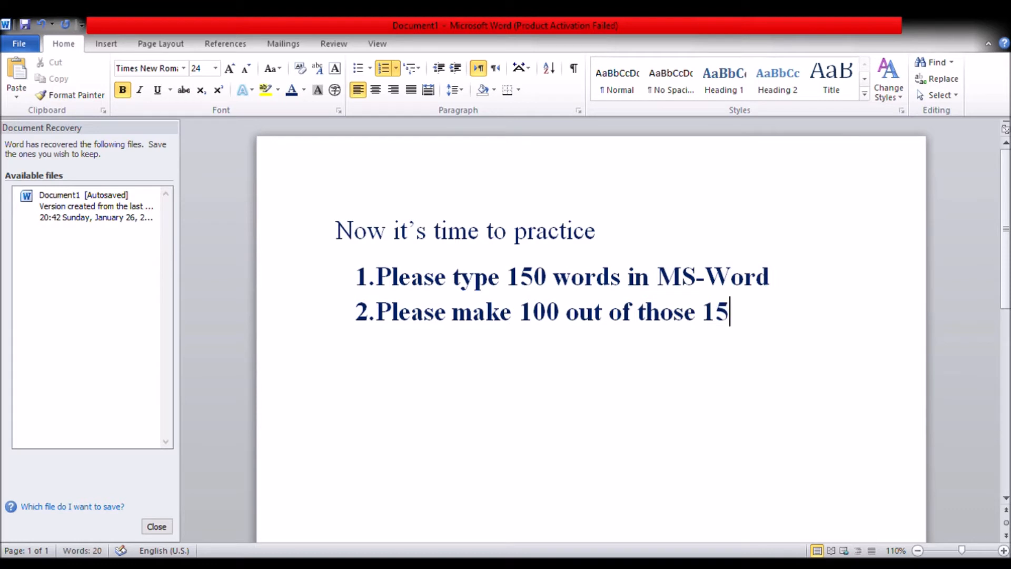
type("0 word")
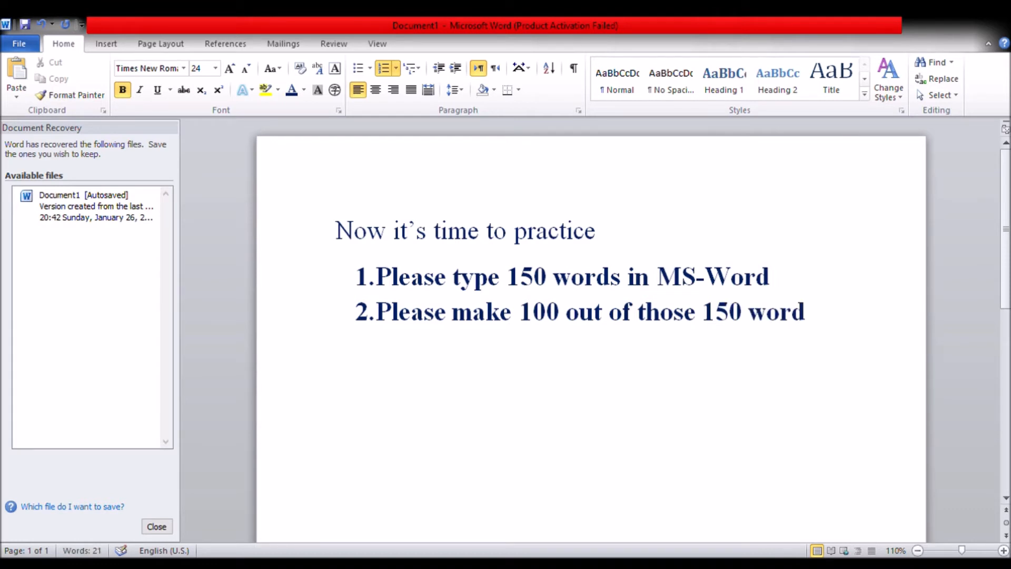
type(" bold")
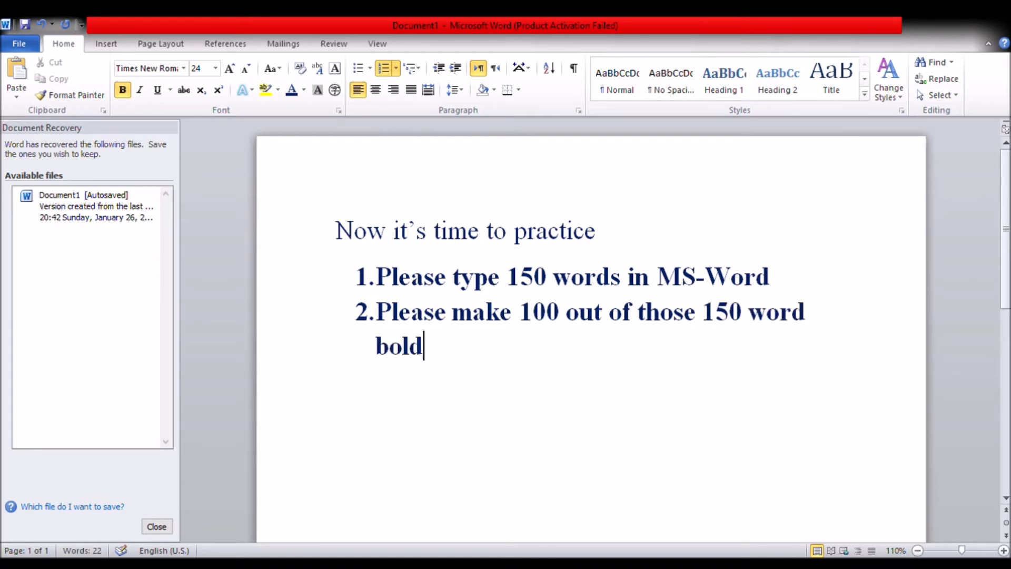
Justify all text in the document and start a third numbered item after "bold"
key("ctrl+a")
left_click(410, 89)
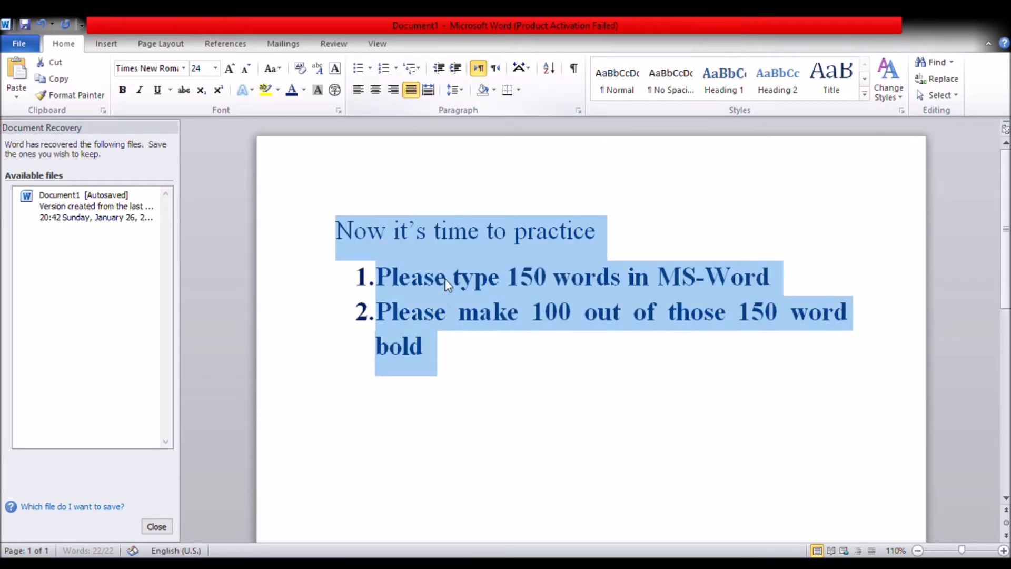
left_click(433, 343)
key("Return")
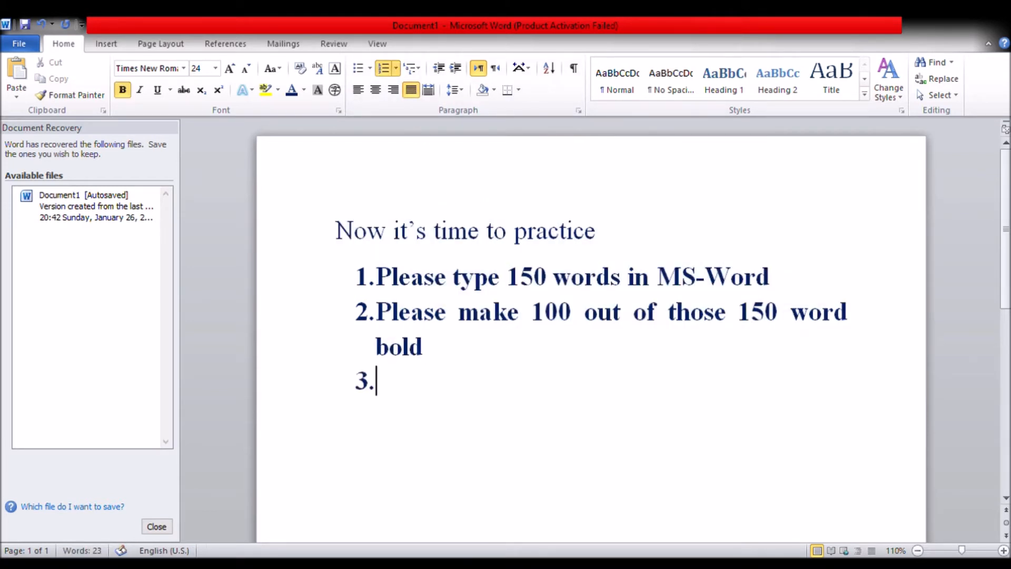
type("Chaneg")
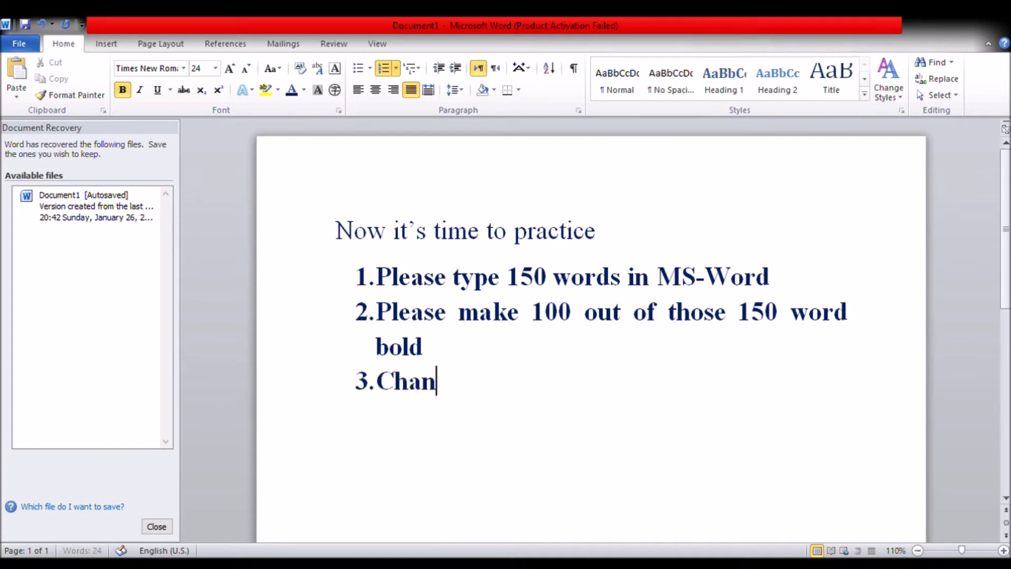
key("BackSpace")
key("BackSpace")
type("ge your")
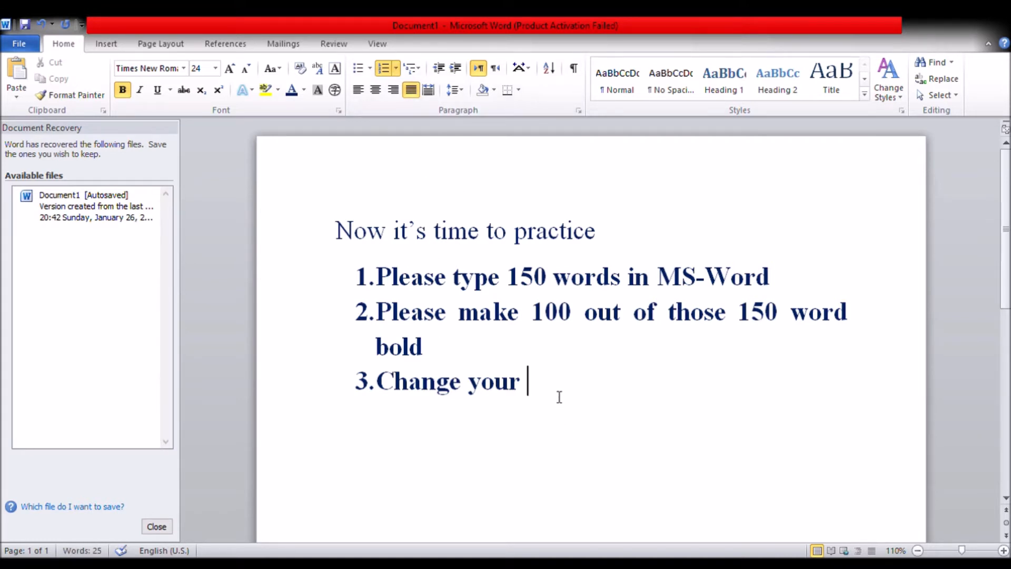
left_click_drag(560, 397, 405, 394)
key("BackSpace")
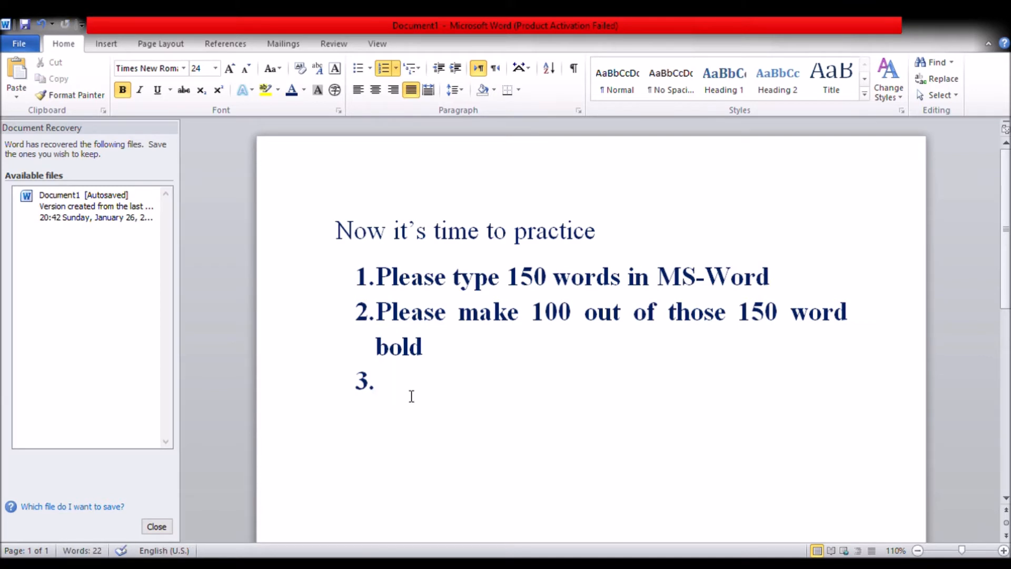
Enter "Change the font to Times New Roman" as the third list item and start the fourth item
type("Chang")
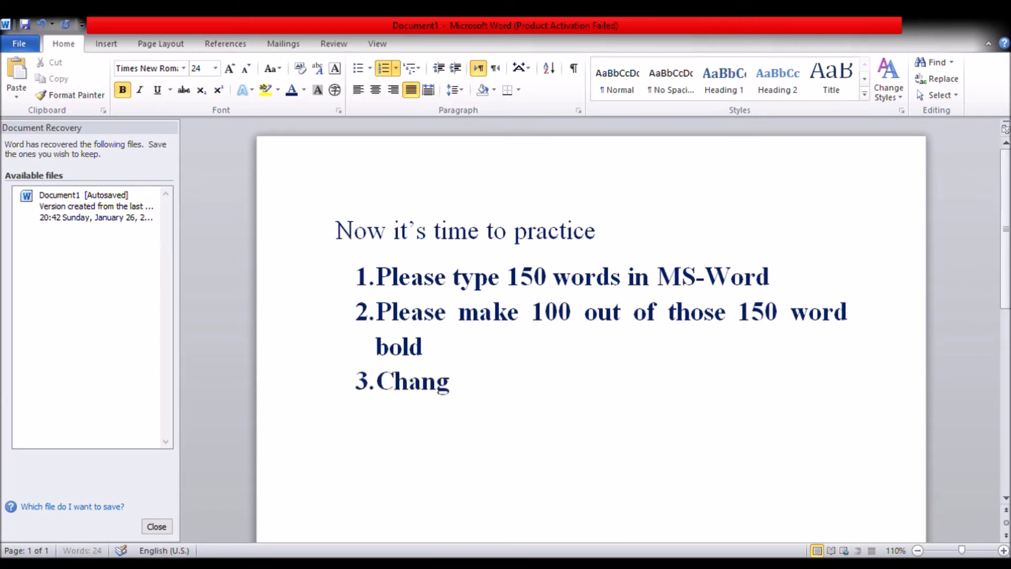
type("e the fon")
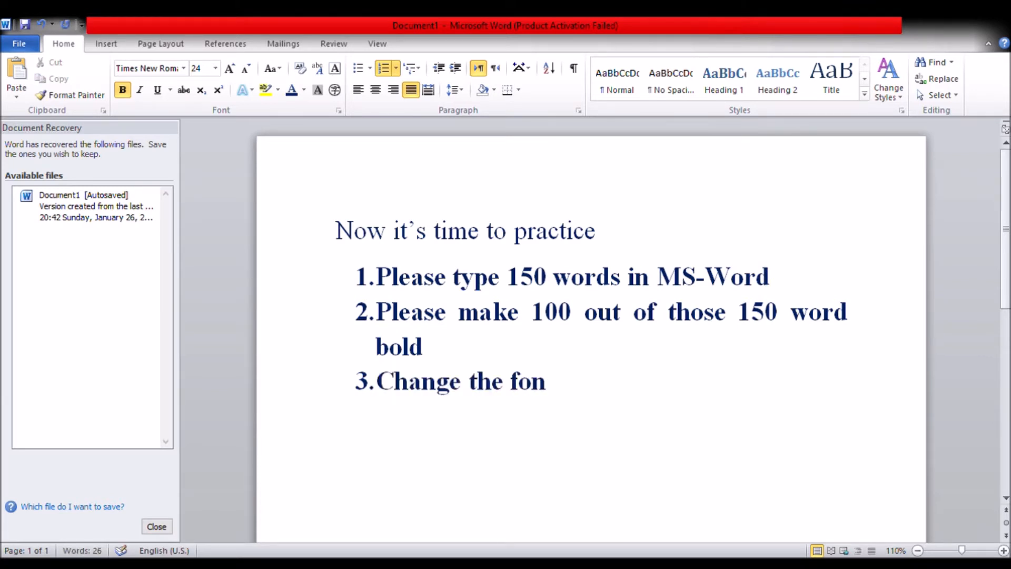
type("t to times")
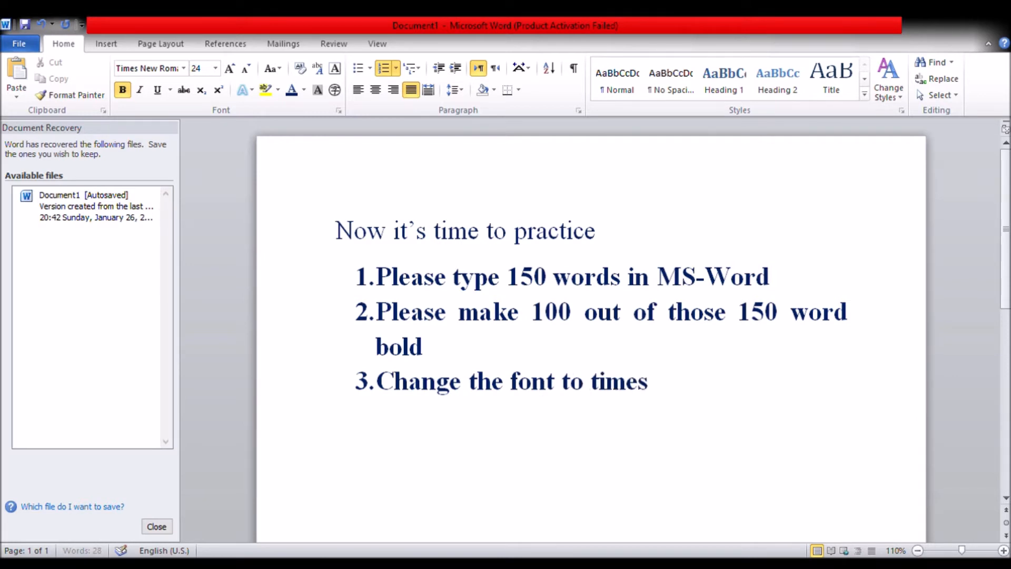
key("BackSpace")
key("BackSpace")
key("BackSpace")
key("BackSpace")
key("BackSpace")
type("Times Ne")
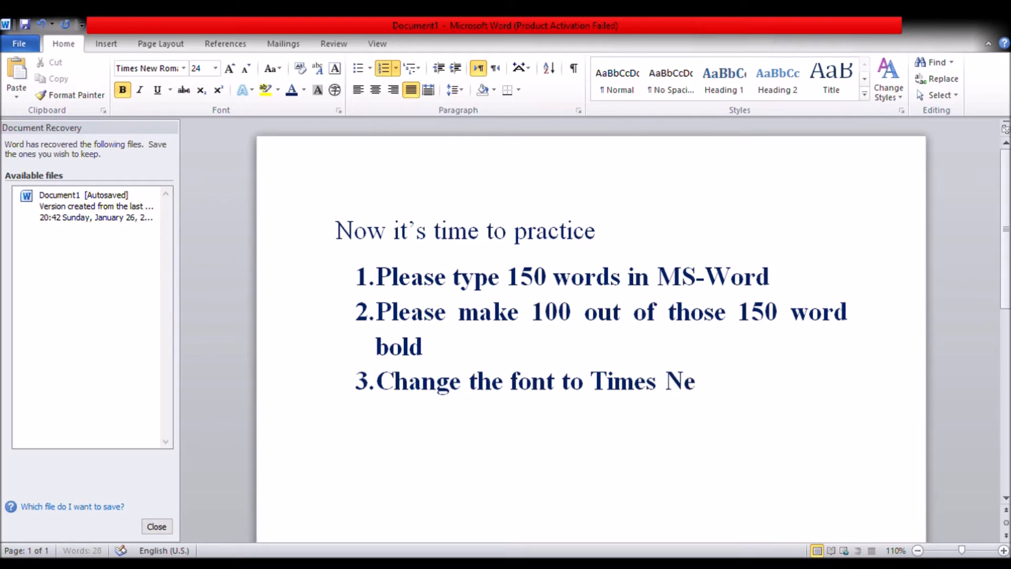
type("w Roman")
key("Return")
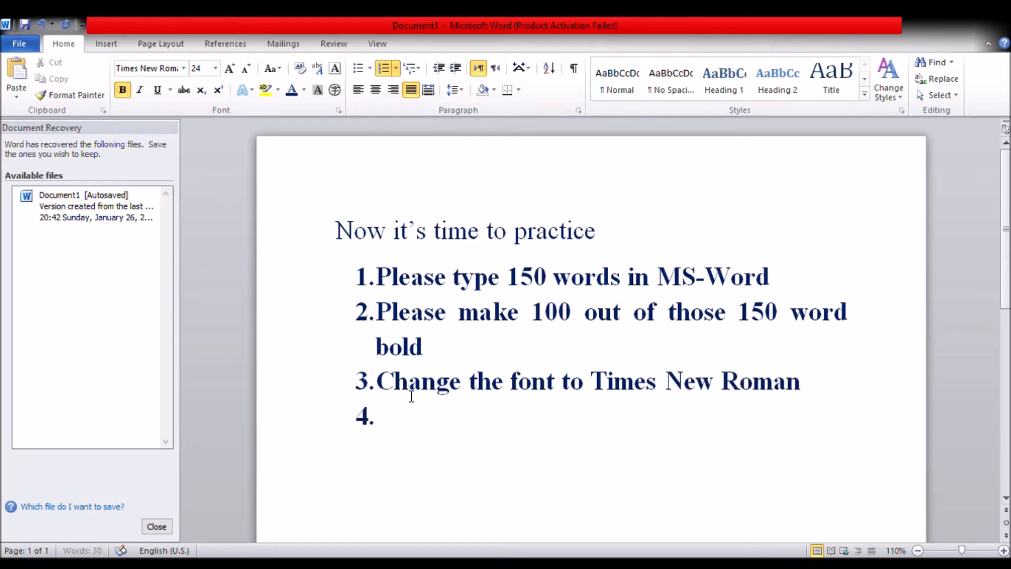
Enter "Change the font to Webdgins" as the fourth list item
type("Change the fo")
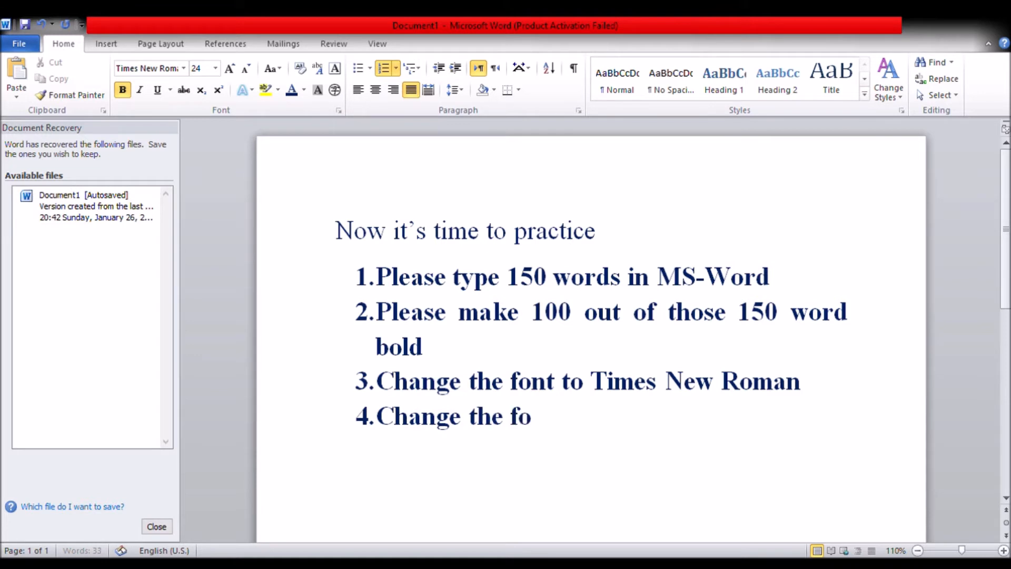
type("nt to We")
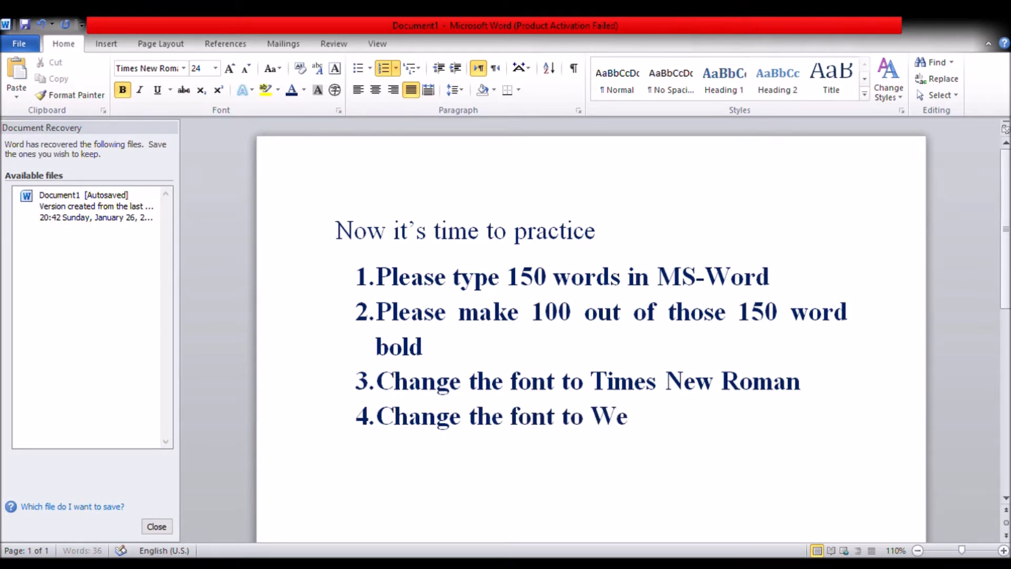
type("bdgind")
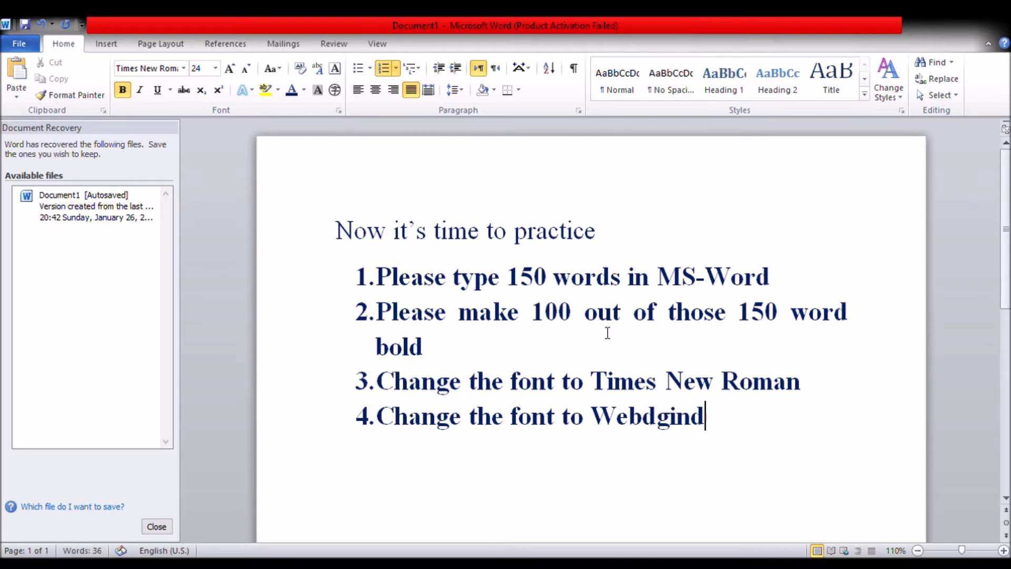
key("BackSpace")
type("s")
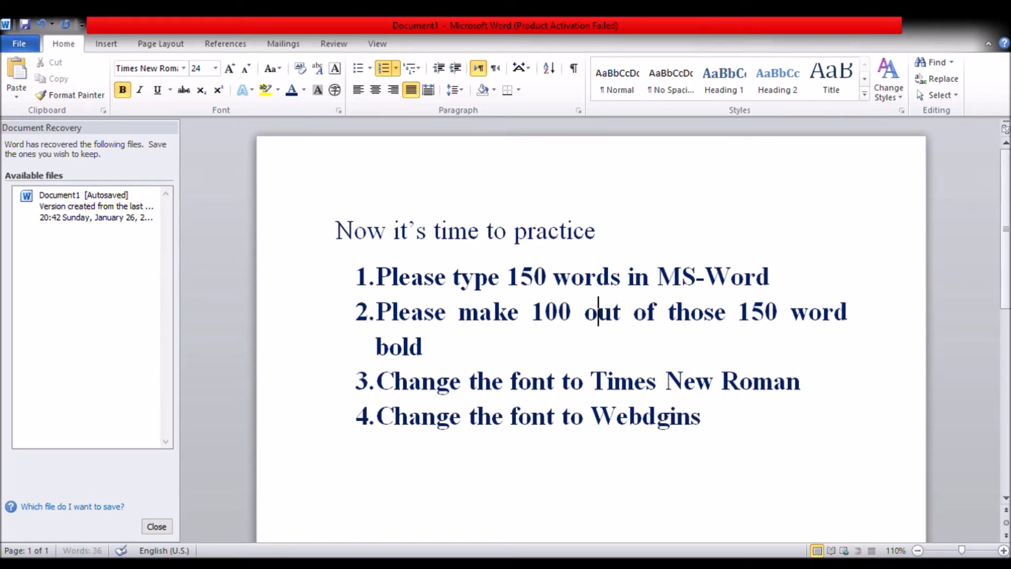
Change the font of the entire document to Webdings and deselect the text
key("ctrl+a")
left_click(142, 67)
type("W")
key("Return")
scroll(590, 321, "down", 3)
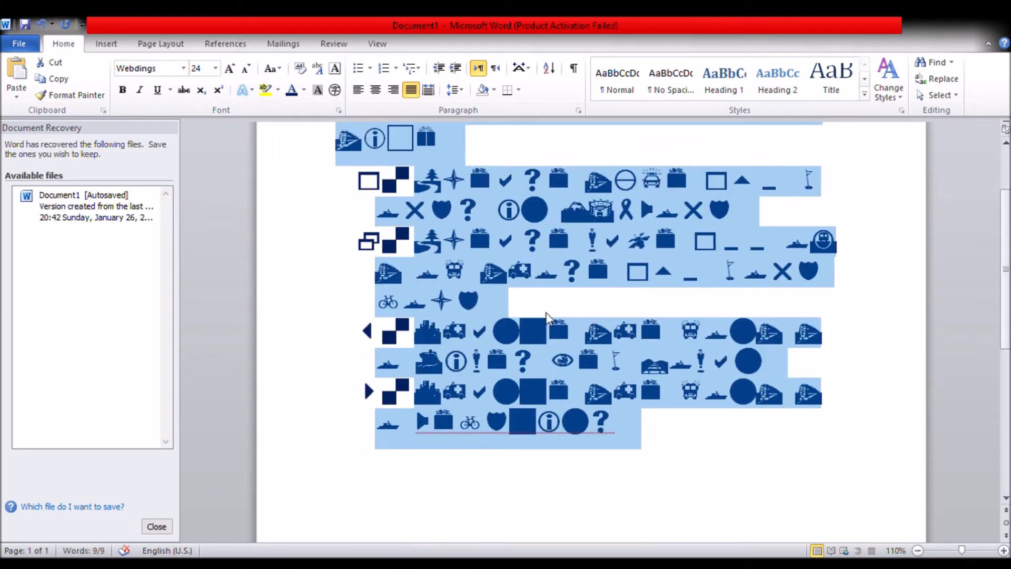
scroll(546, 314, "down", 1)
left_click(674, 389)
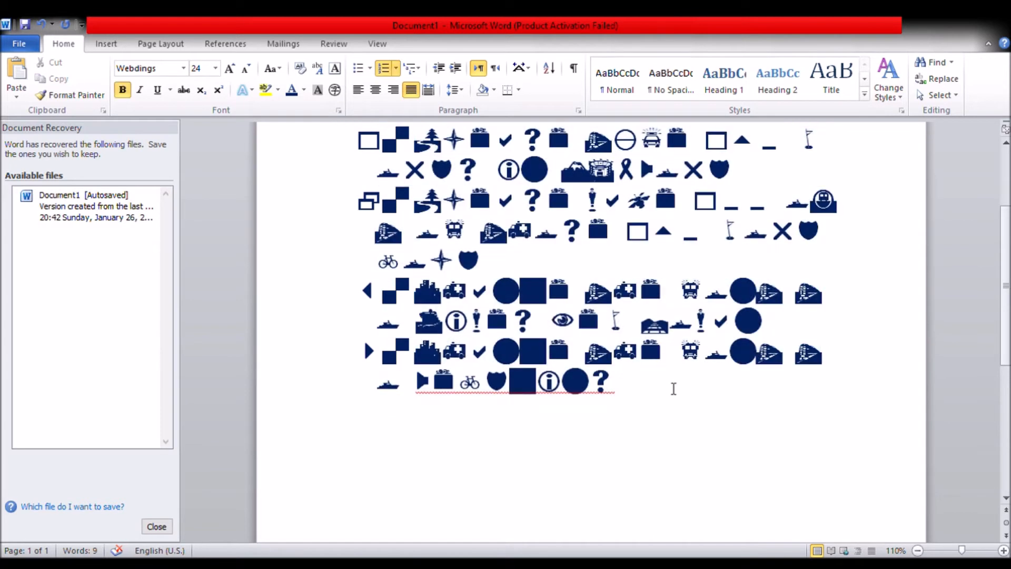
Replace the misspelled font name at the end of the fourth list item with "Webdings"
left_click_drag(693, 391, 379, 389)
type("We")
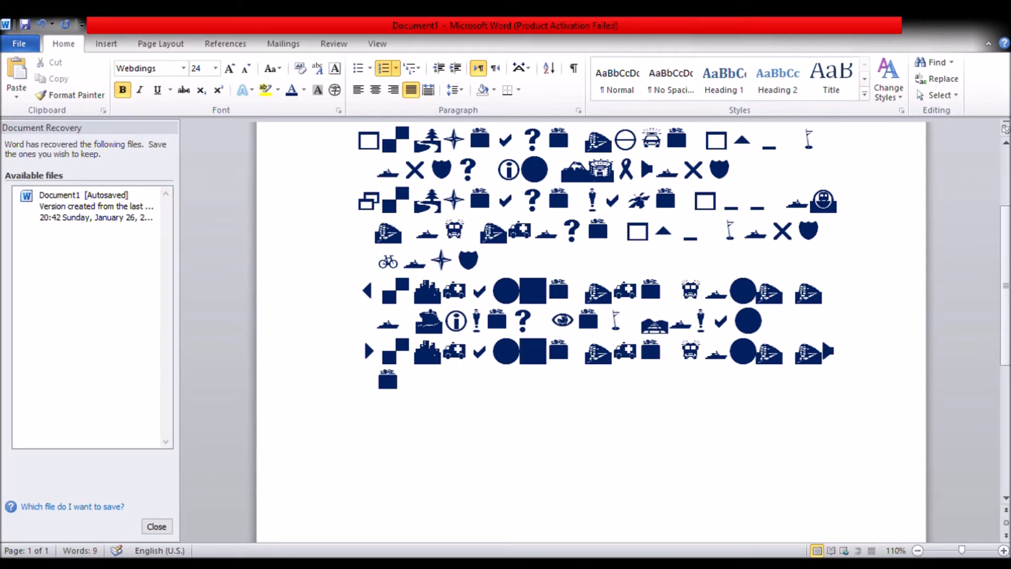
type("bdings")
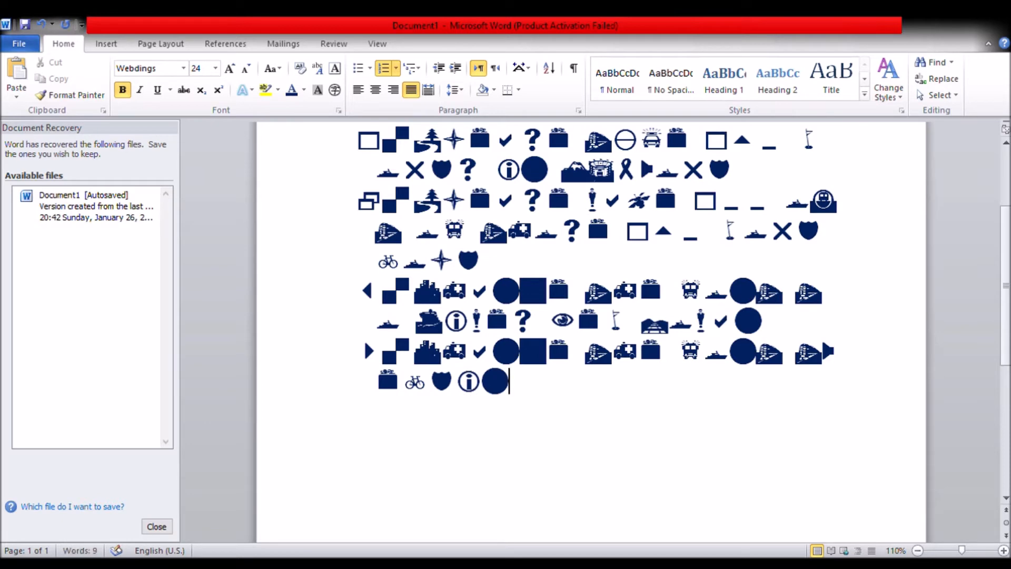
Set the font of the entire document back to Times New Roman
triple_click(339, 208)
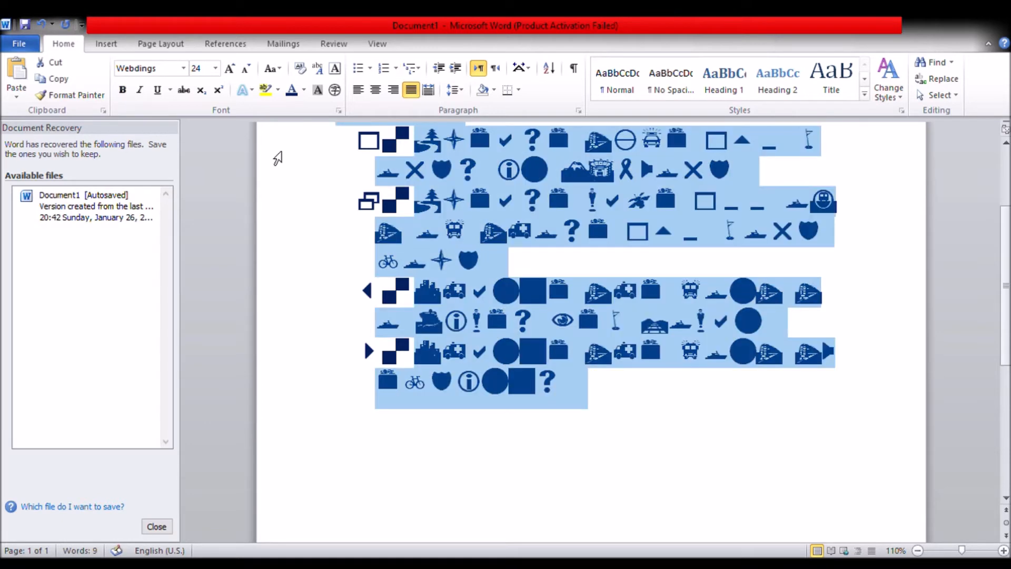
left_click(157, 71)
type("Times New Roman")
key("Return")
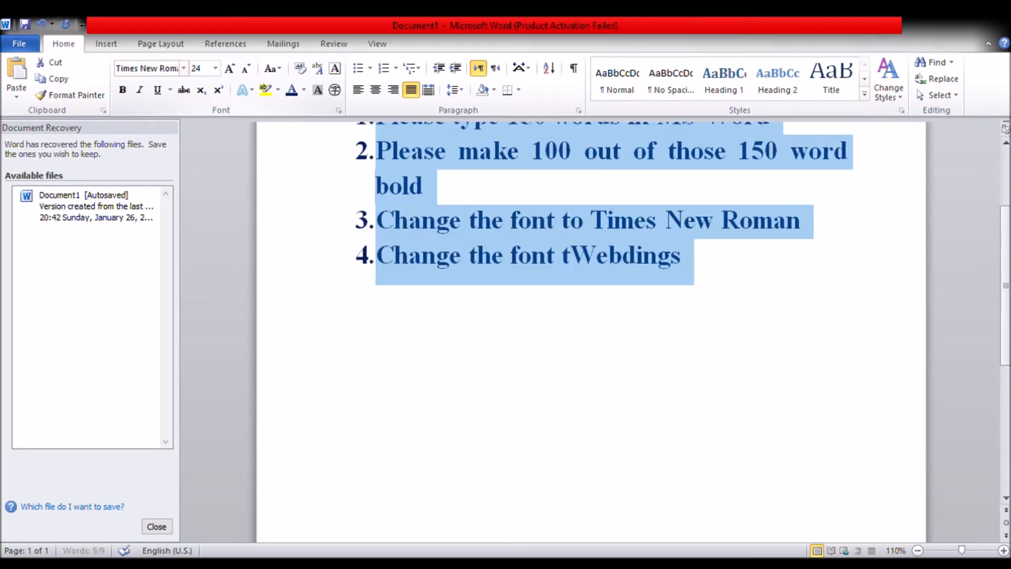
Restore the missing "o" before "Webdings" so the fourth list item reads "Change the font to Webdings"
left_click(587, 238)
left_click(579, 262)
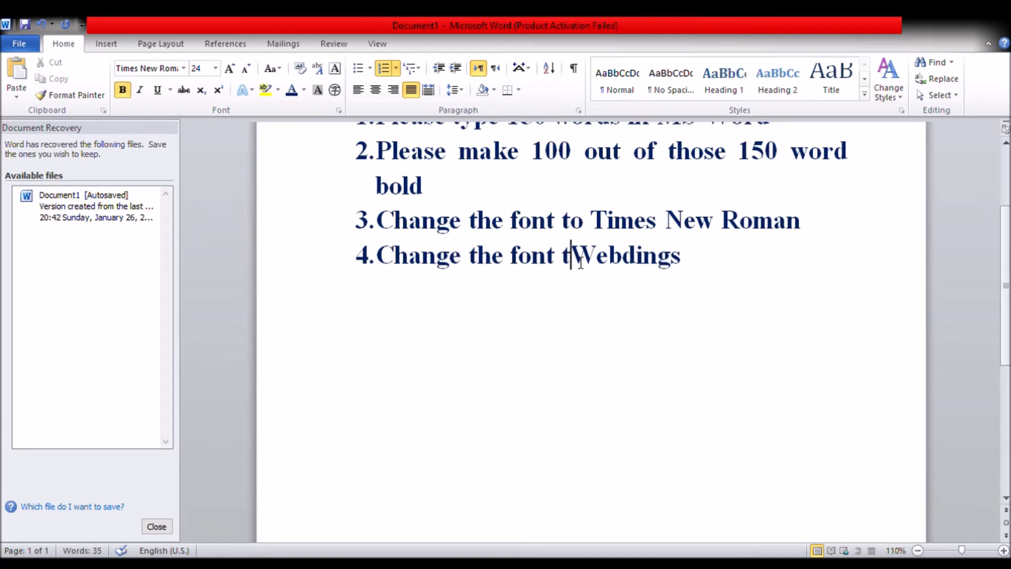
type("o")
Start a fifth list item and enter "Change the language from English(US) to Zulu, and"
left_click(714, 237)
left_click(732, 252)
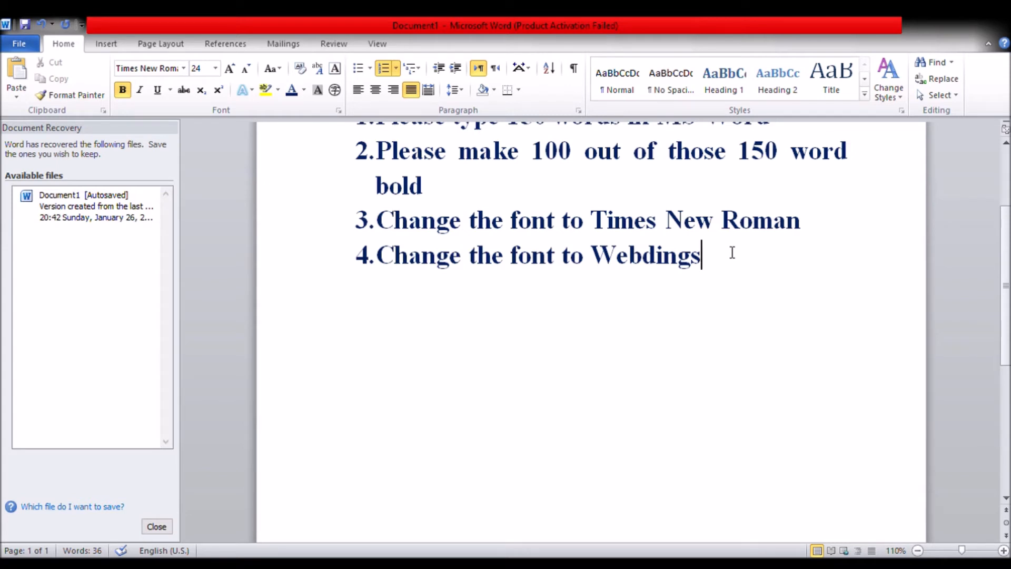
key("Return")
type("Chan")
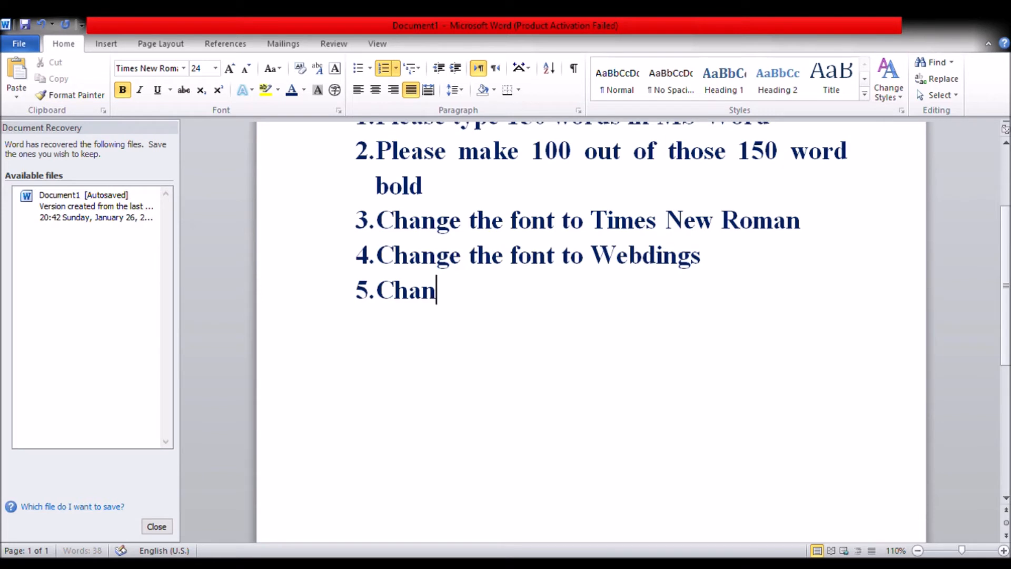
type("ge")
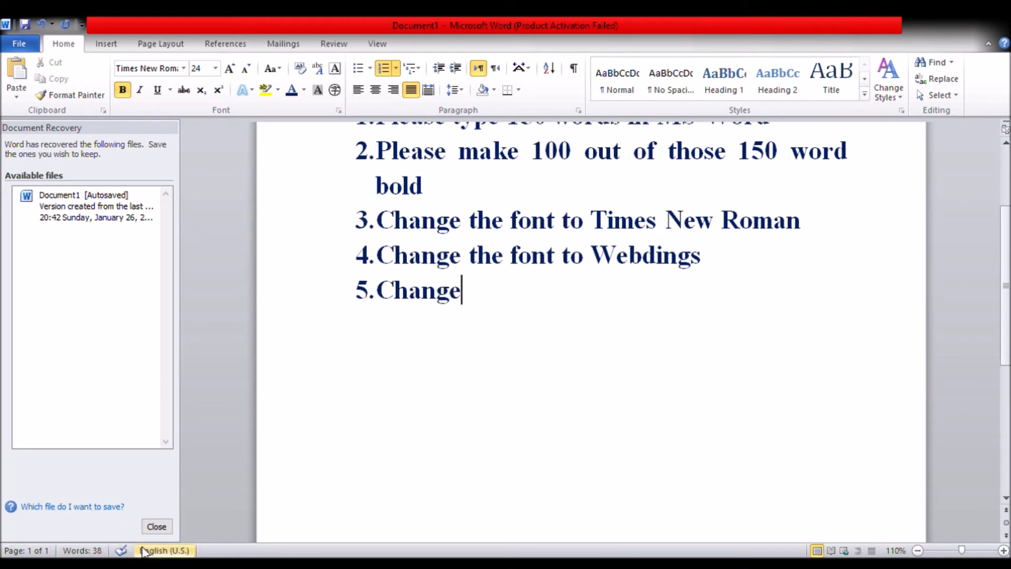
left_click(170, 551)
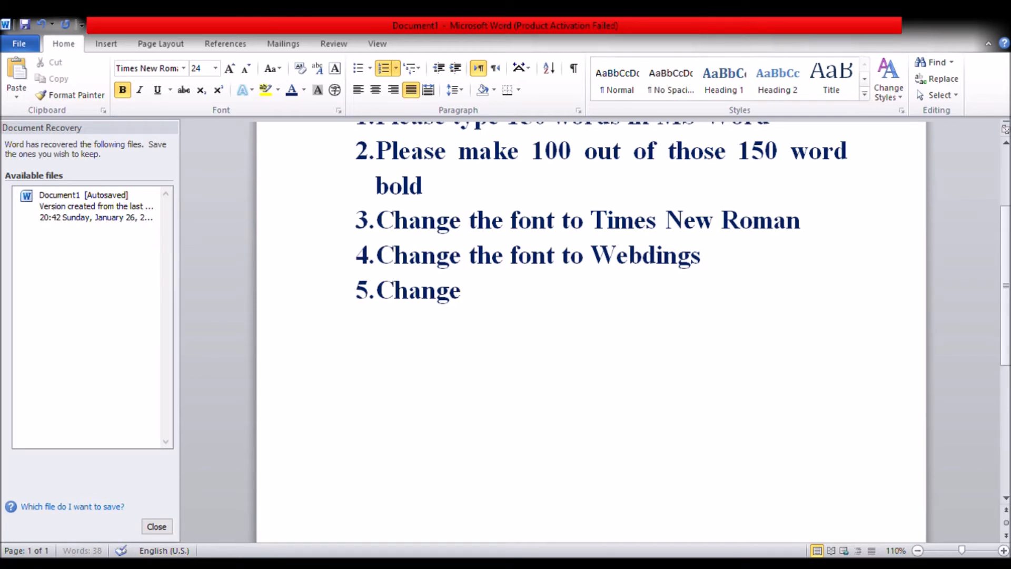
type("the language")
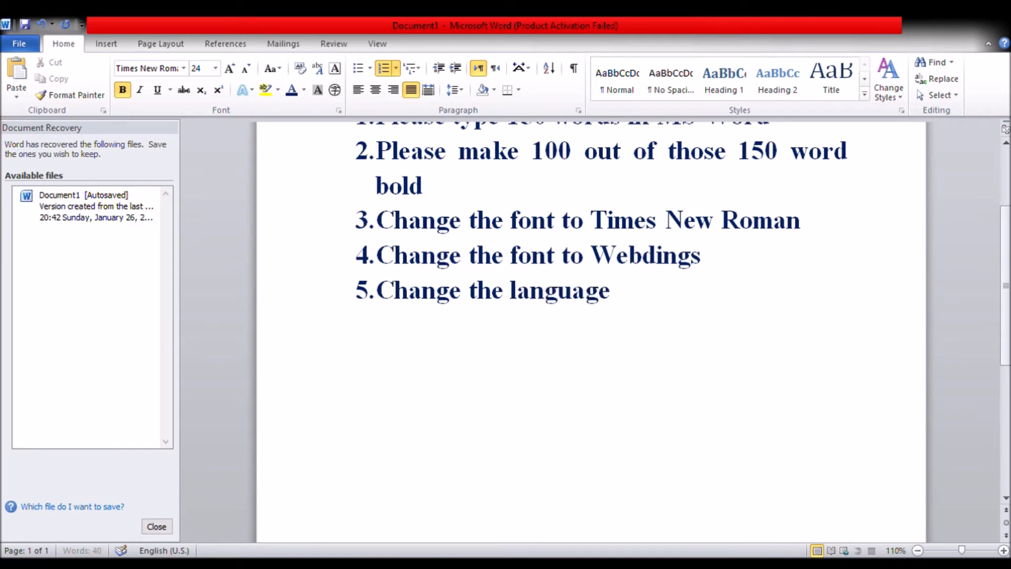
type(" from En")
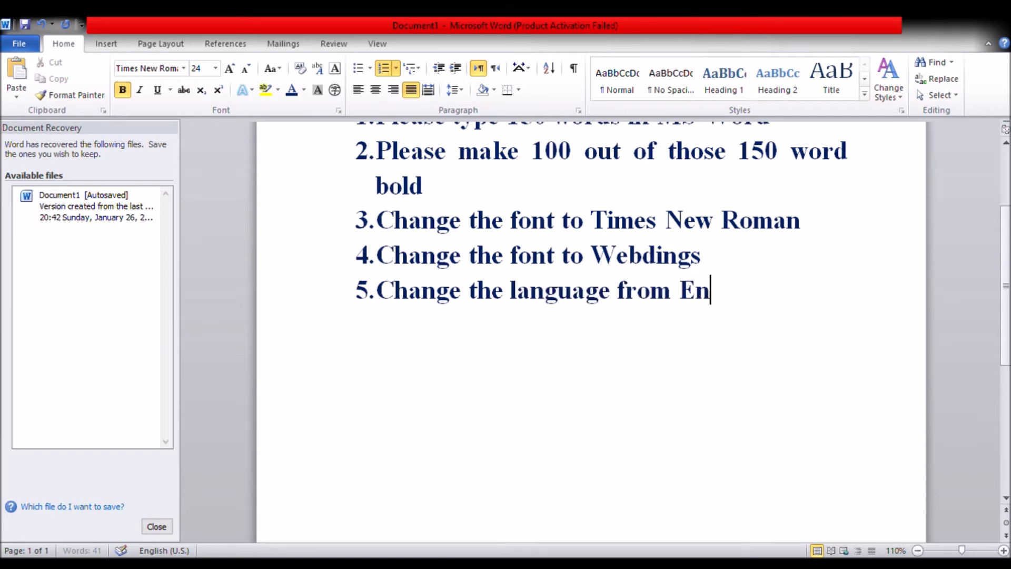
type("glish(")
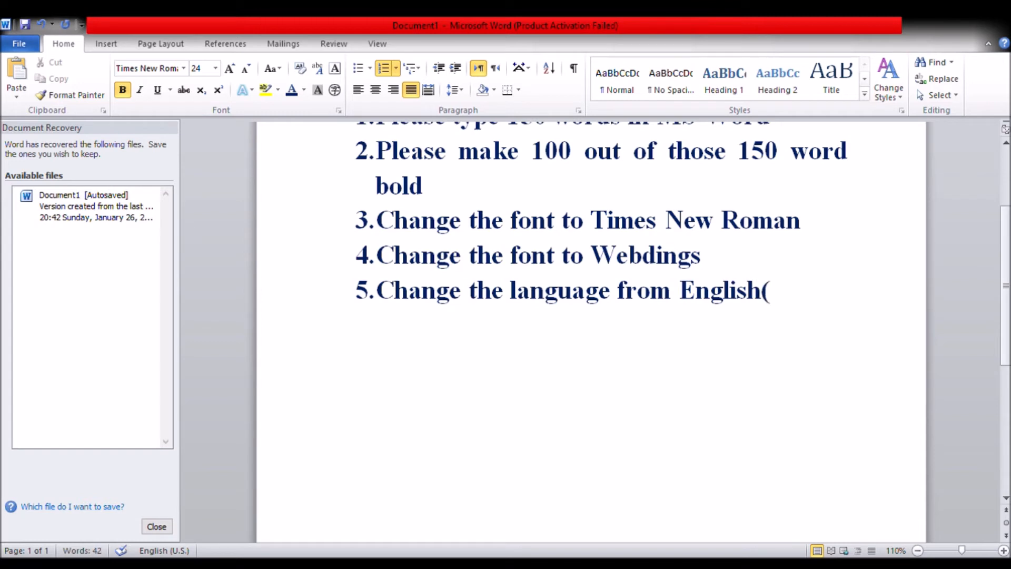
type("US) t")
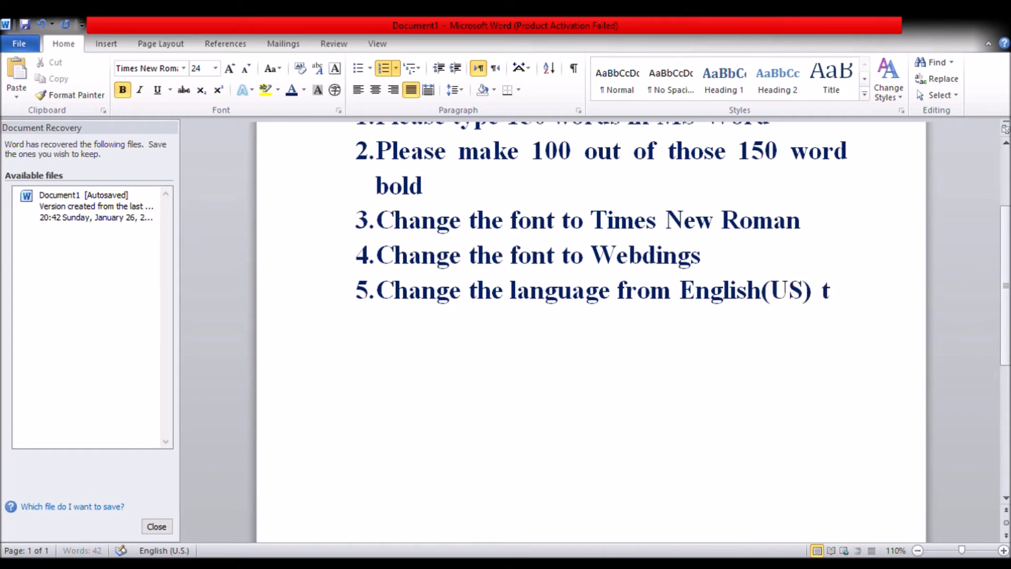
type("o Zulu")
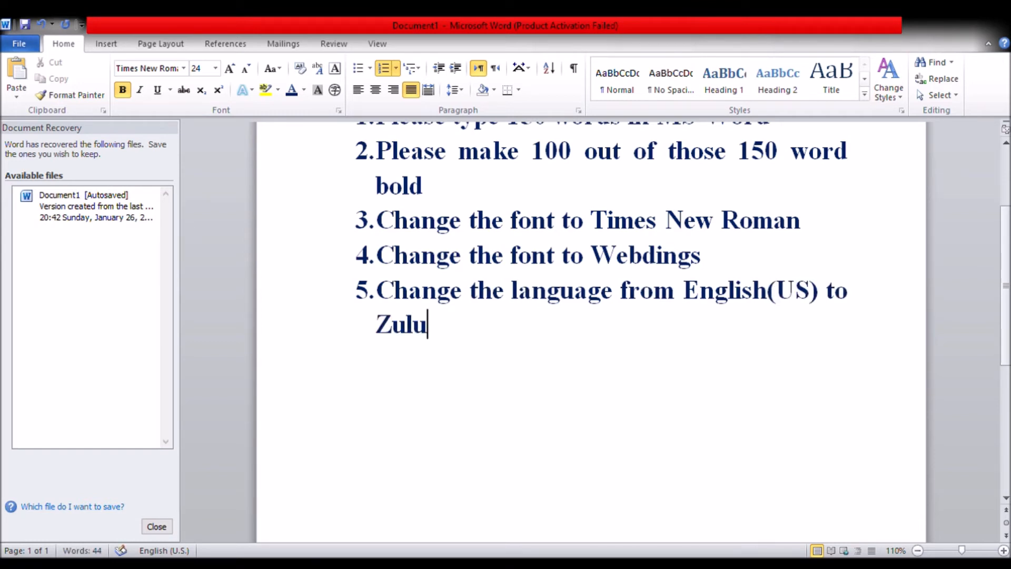
type(", and th")
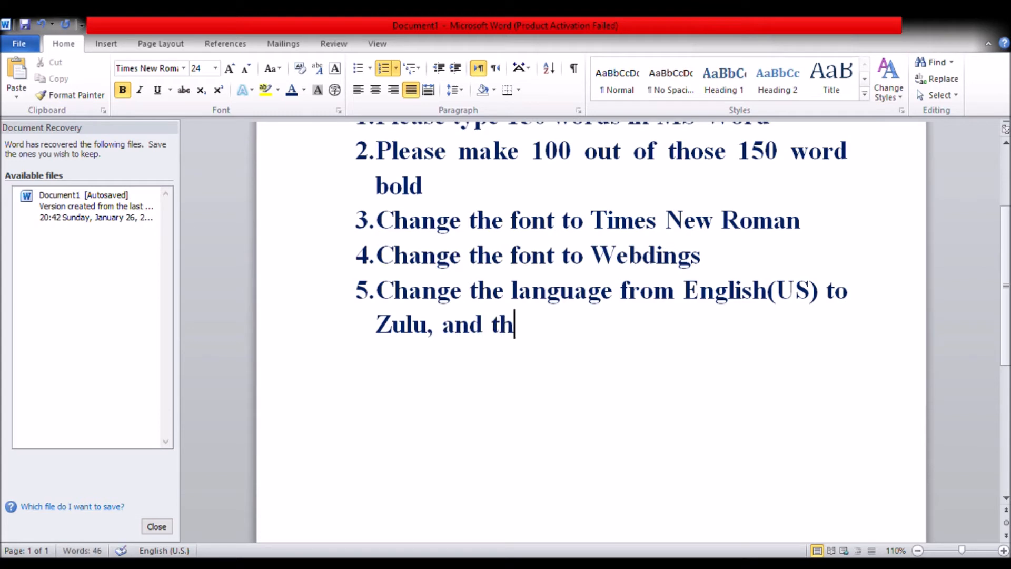
type("an")
Continue the fifth list item with "then back to English. This is how you do it."
key("BackSpace")
key("BackSpace")
type("en back t")
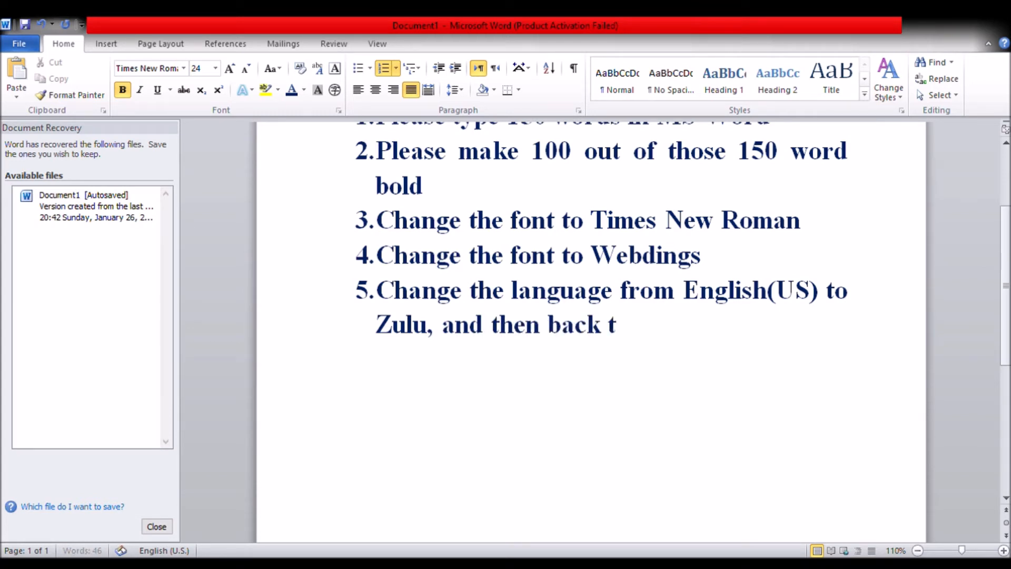
type("o English")
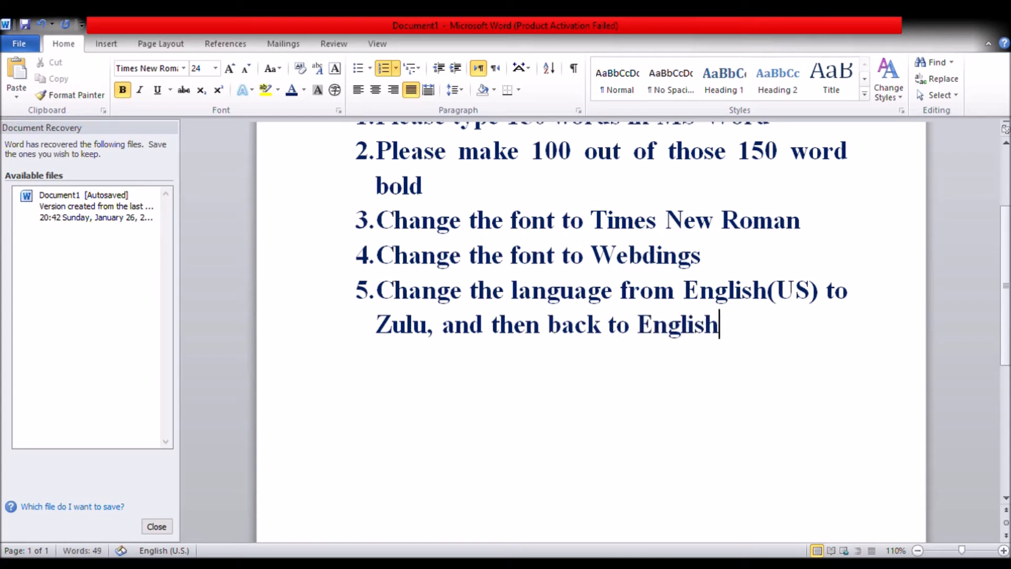
type(". This is")
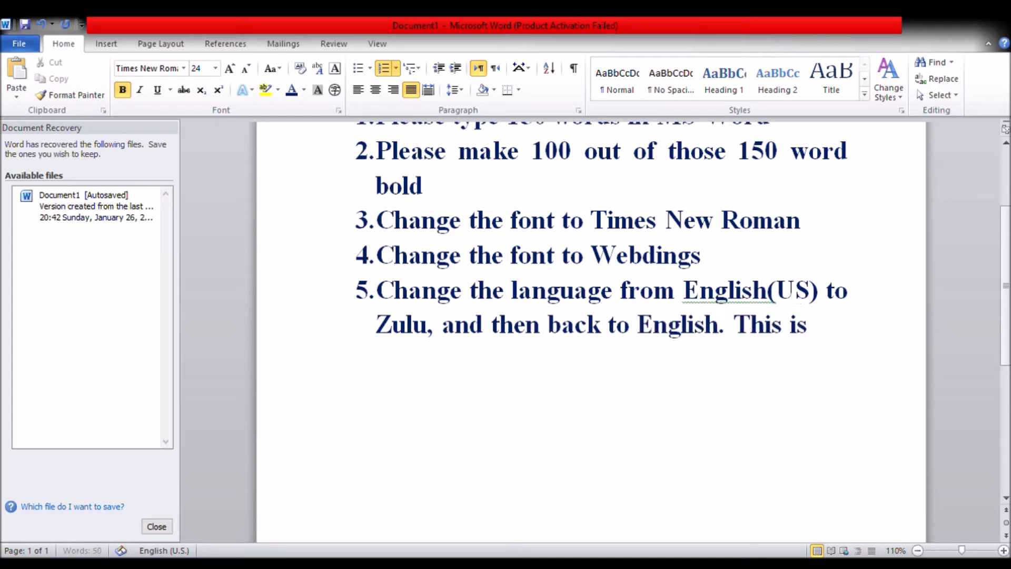
type(" how yo")
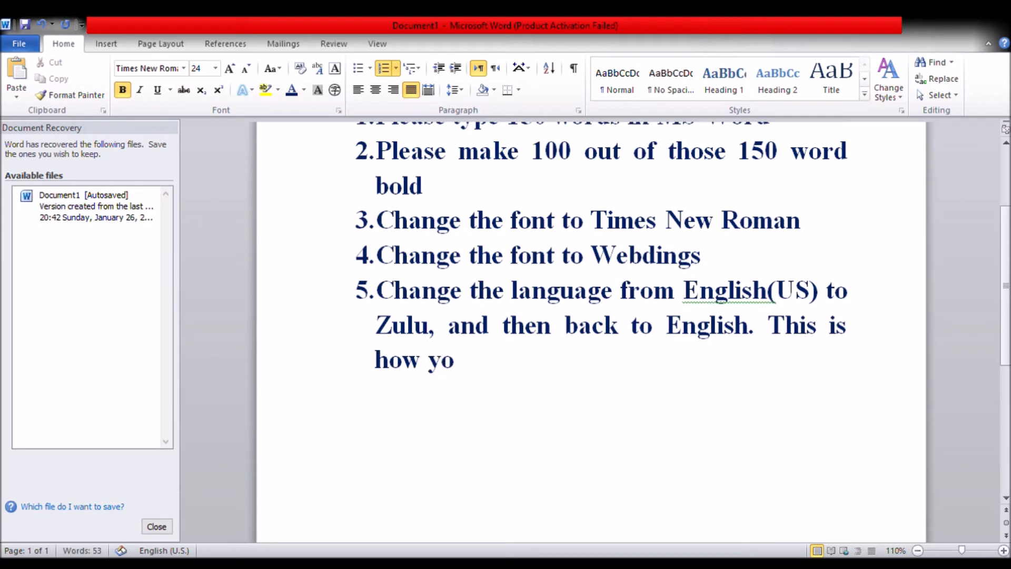
type("u do it.")
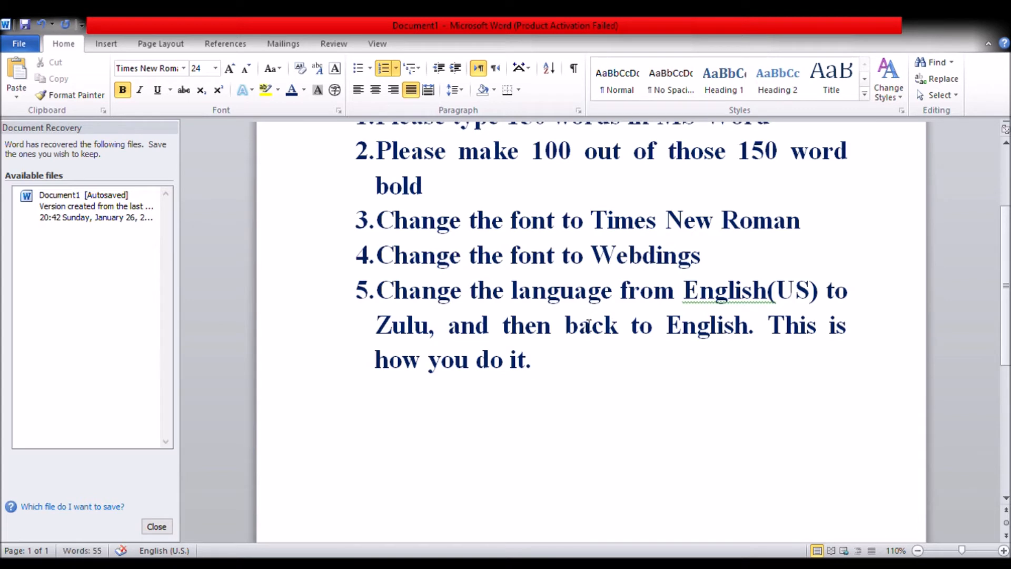
Add "Oh," after "This is how you do it." in the fifth list item
left_click_drag(537, 367, 583, 372)
type("Oh")
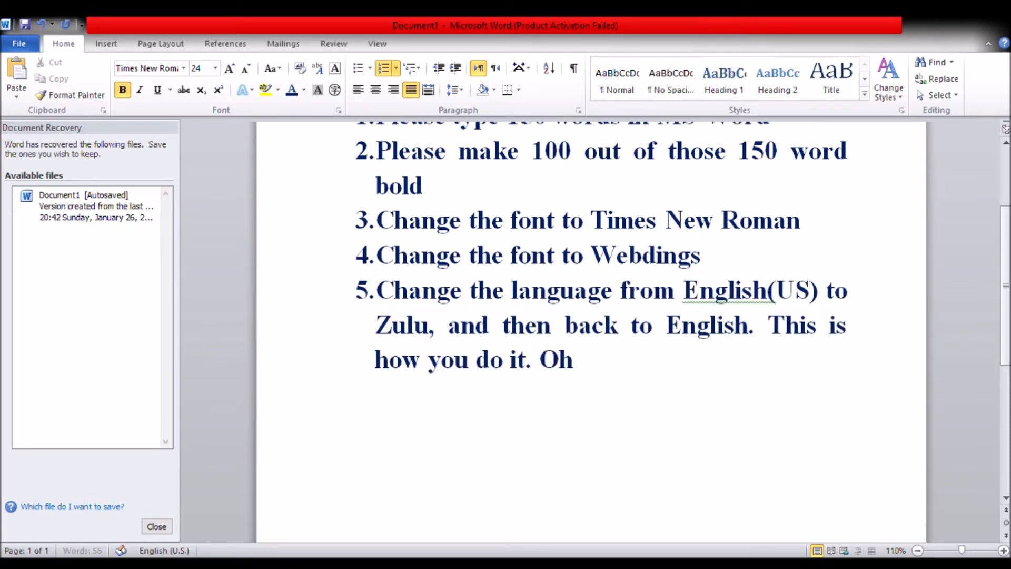
type(",")
type(" ther's")
key("BackSpace")
key("BackSpace")
type("e's  n")
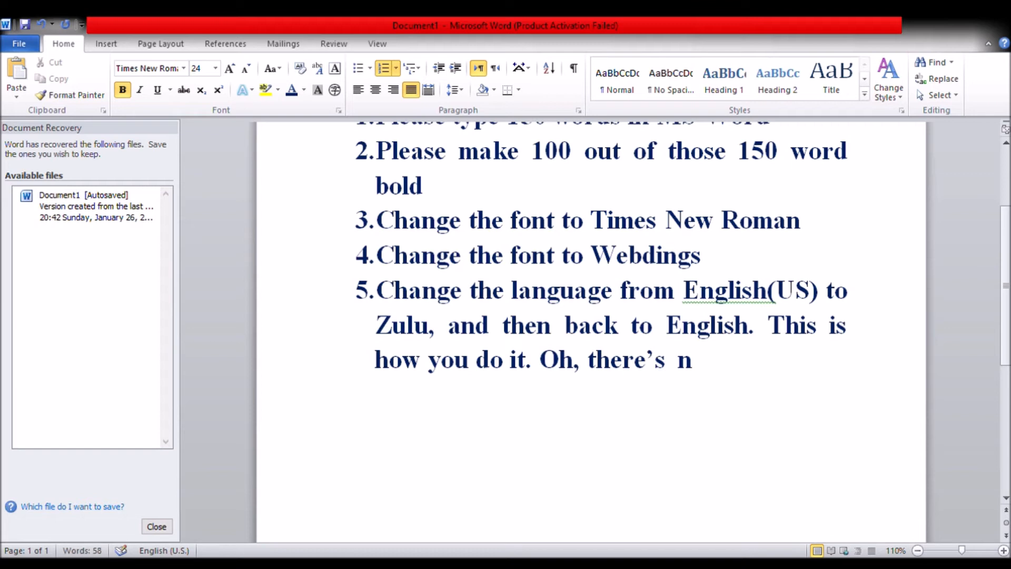
key("BackSpace")
key("BackSpace")
key("BackSpace")
key("BackSpace")
key("BackSpace")
key("BackSpace")
key("BackSpace")
key("BackSpace")
Continue the fifth list item after "Oh," with "Zulu doesn't appear in the list."
type("Zu")
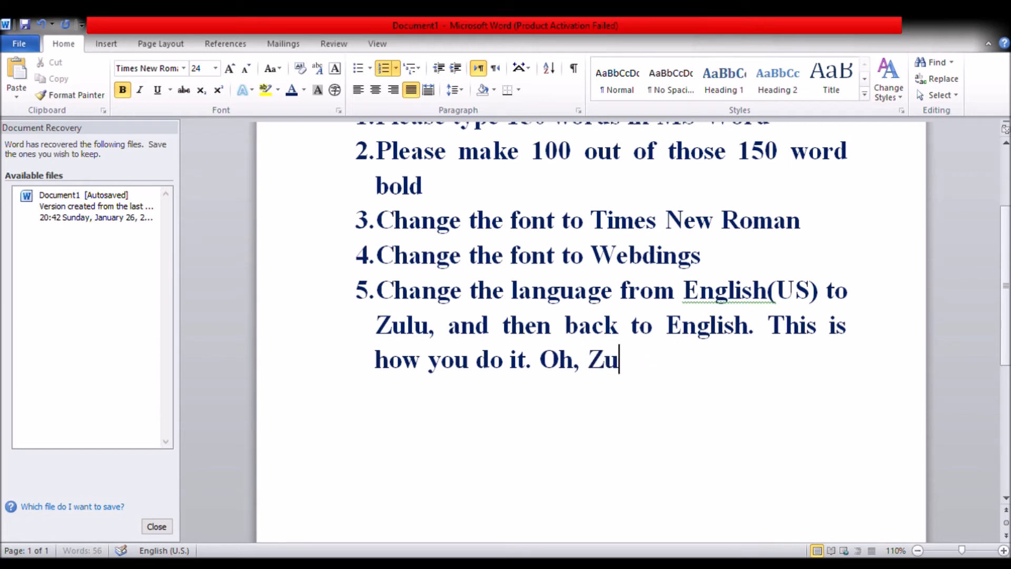
type("lu doesn")
type("'t")
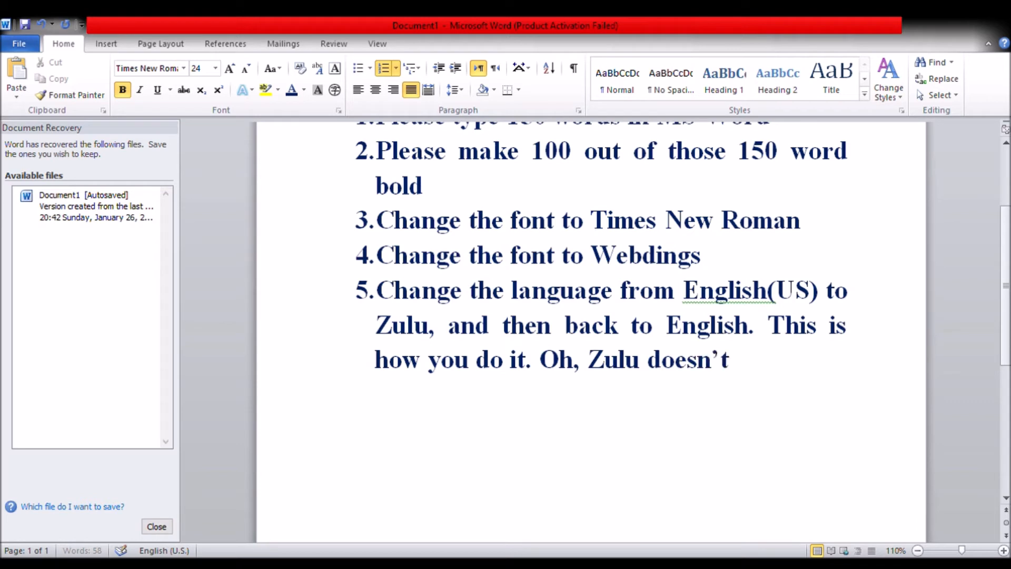
type(" appear in")
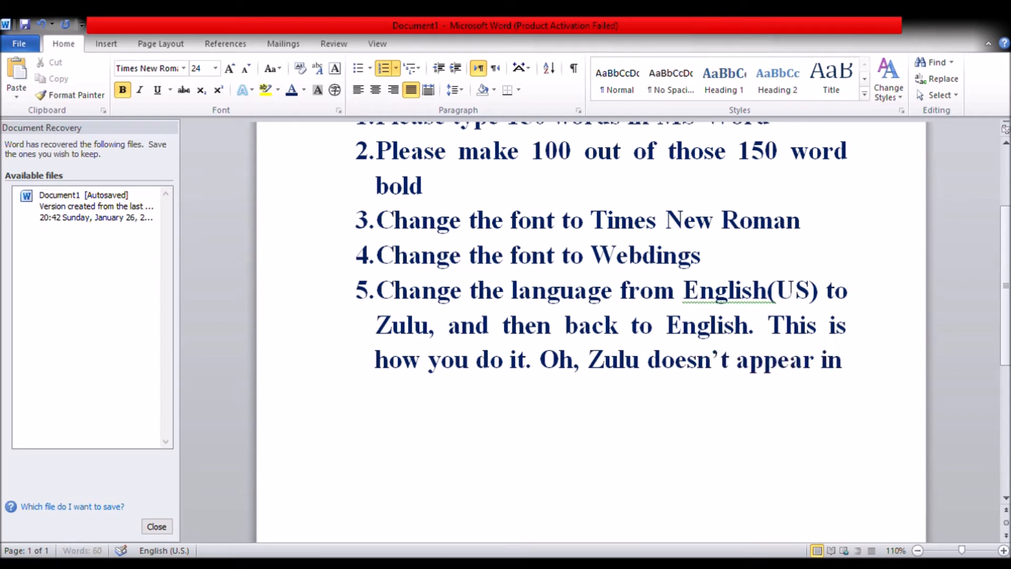
type(" the list")
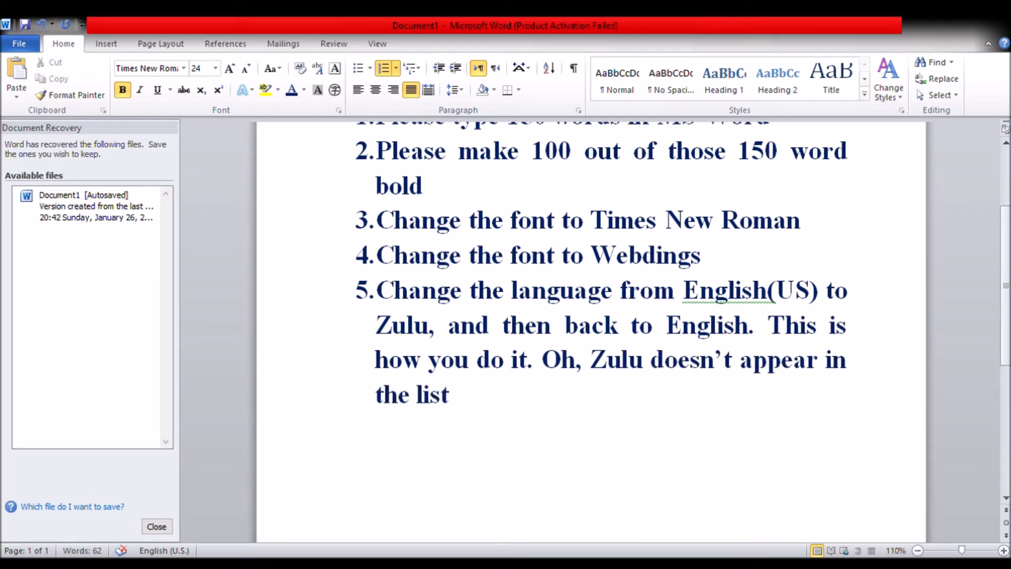
type(". Use")
Add "Choose any other language" at the end of the fifth list item
key("BackSpace")
key("BackSpace")
key("BackSpace")
type("Do")
key("BackSpace")
key("BackSpace")
type("Choose")
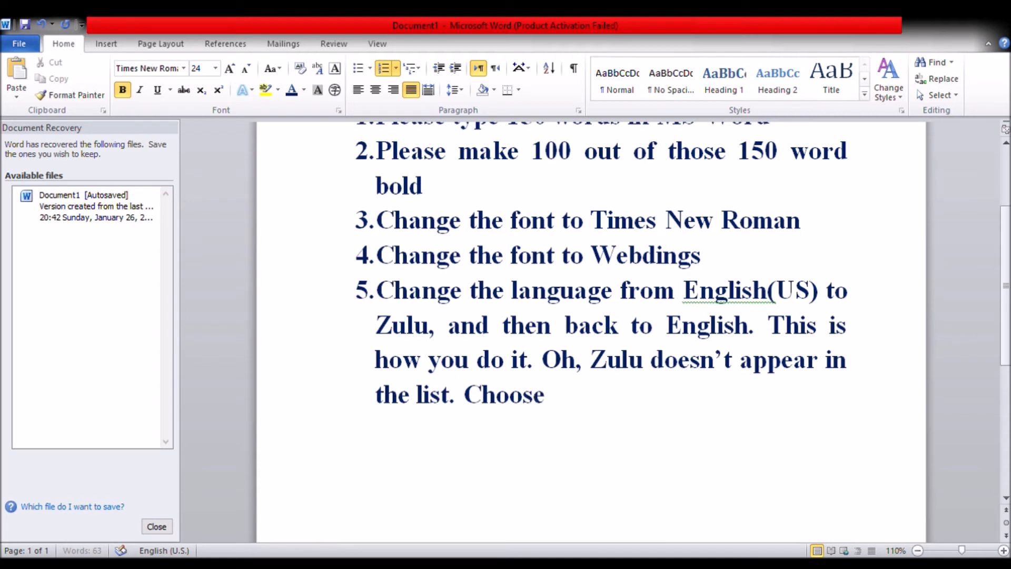
type(" any")
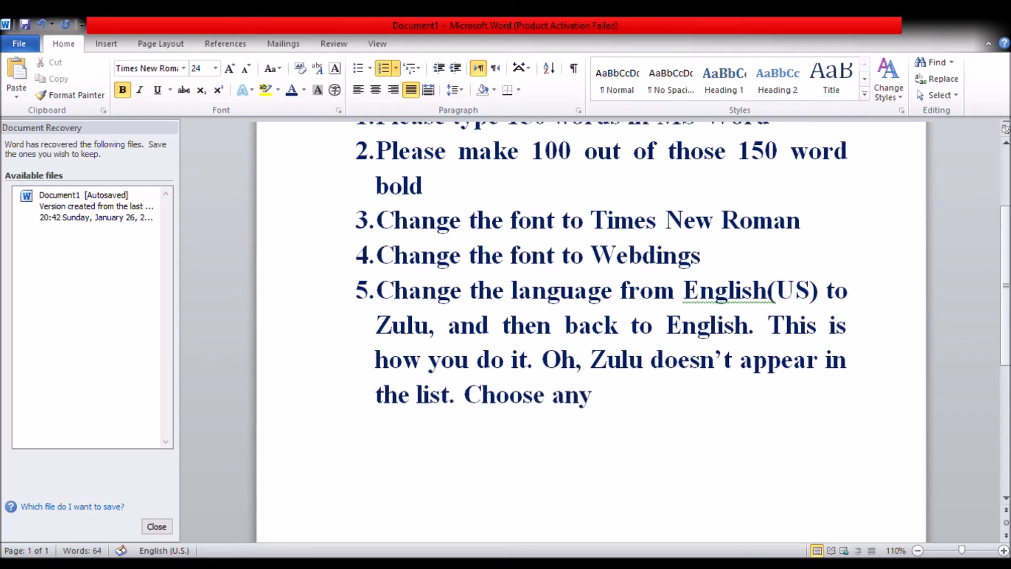
type(" other language")
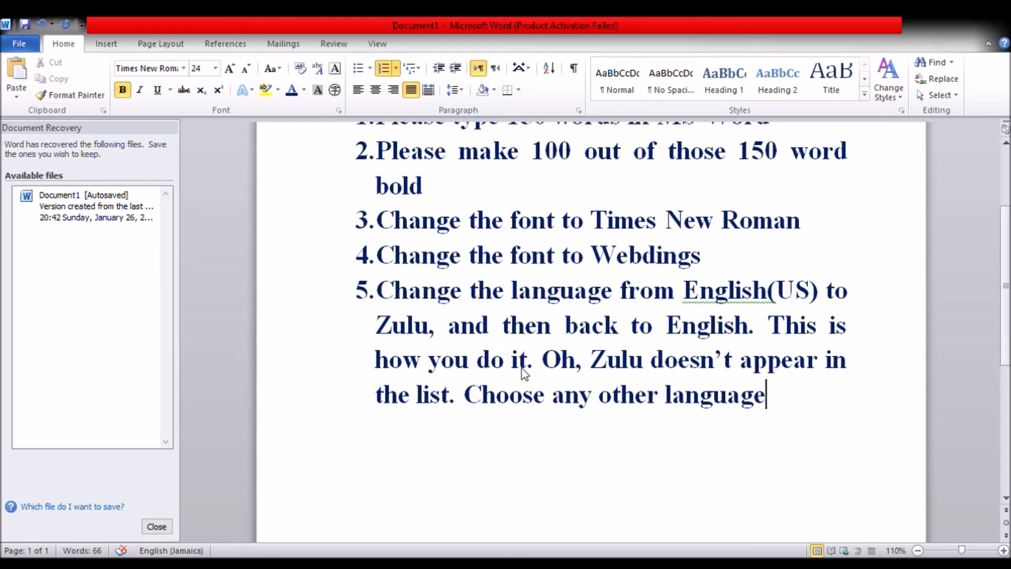
In the fifth list item, replace the first "Zulu" with "any language you want" and delete everything after "back to English."
left_click_drag(801, 406, 409, 332)
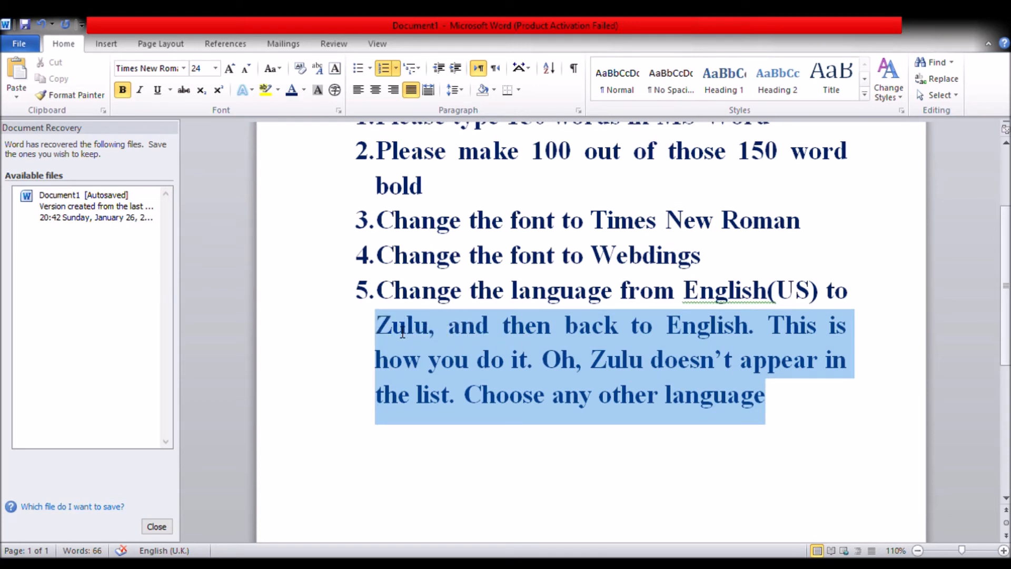
double_click(405, 332)
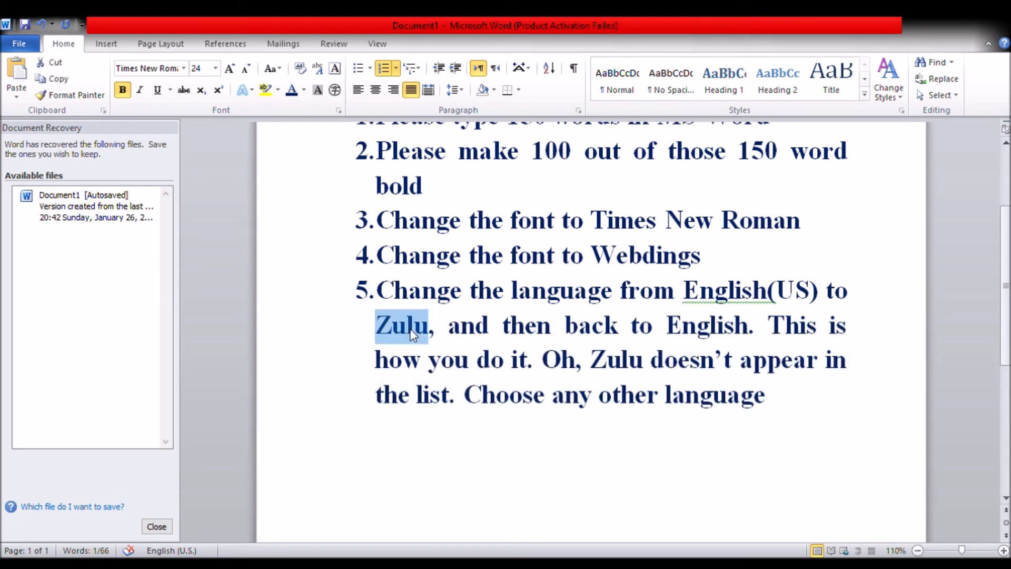
type("any langua")
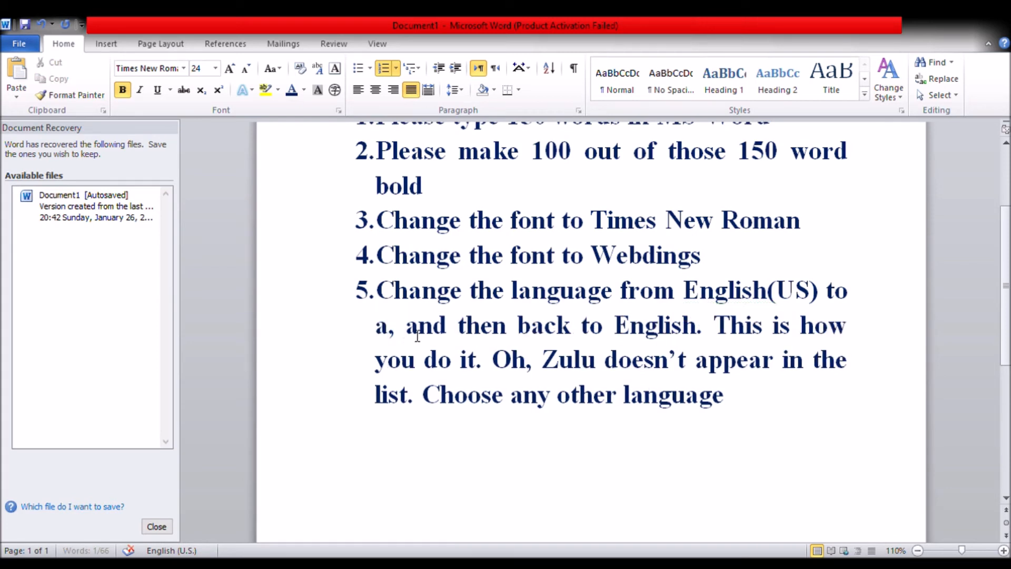
type("ge ")
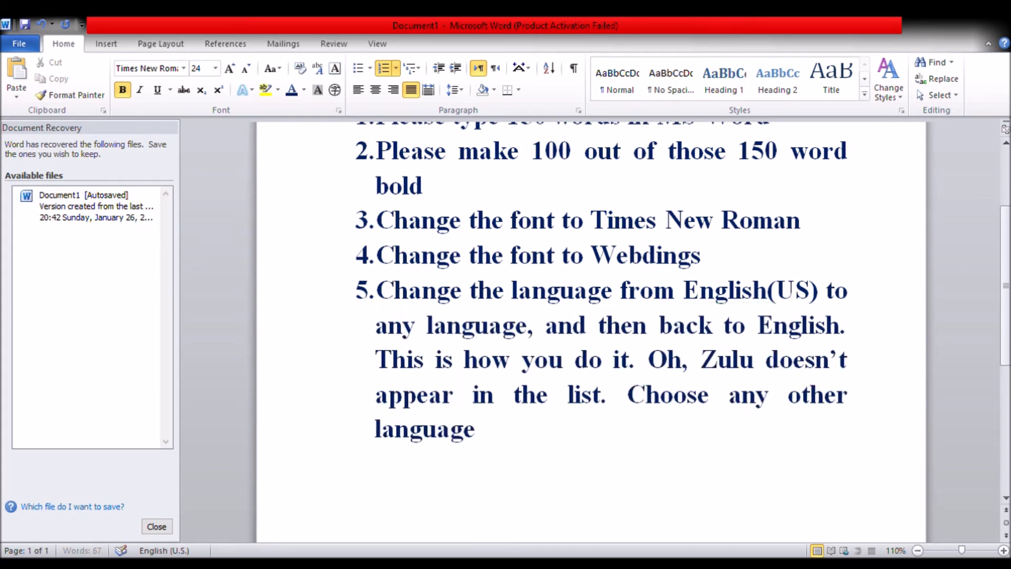
type("you want")
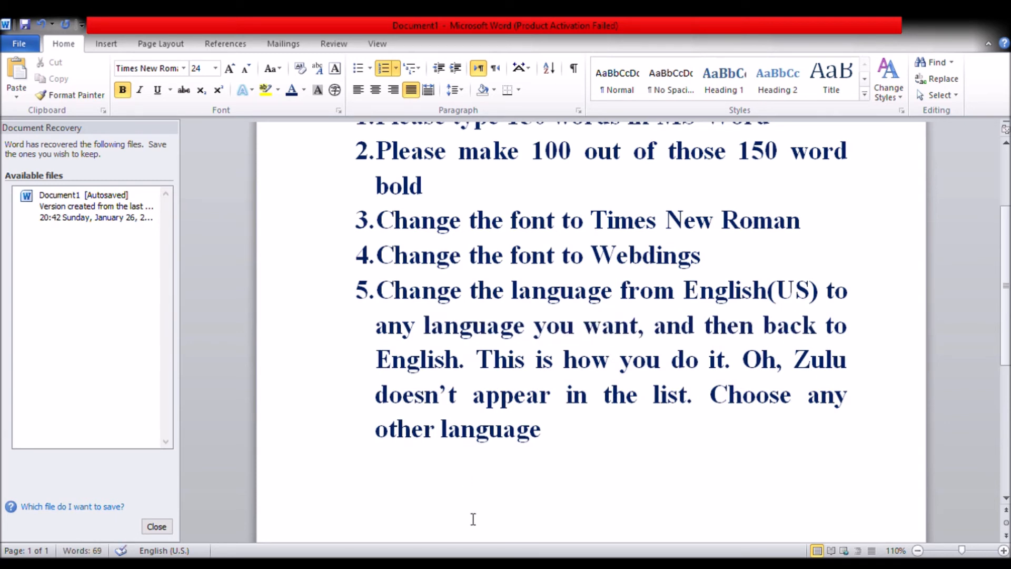
left_click_drag(601, 451, 470, 359)
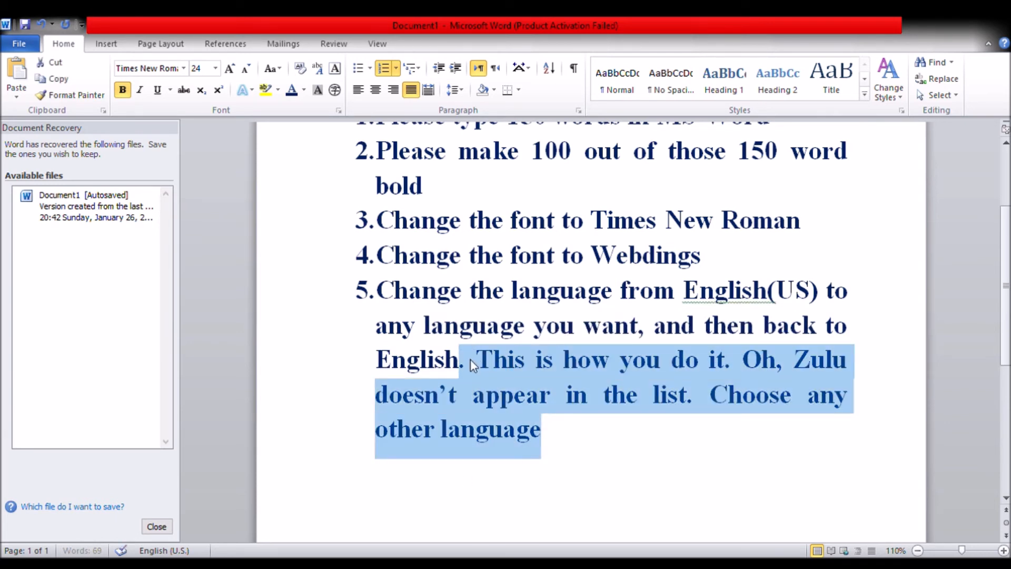
key("Delete")
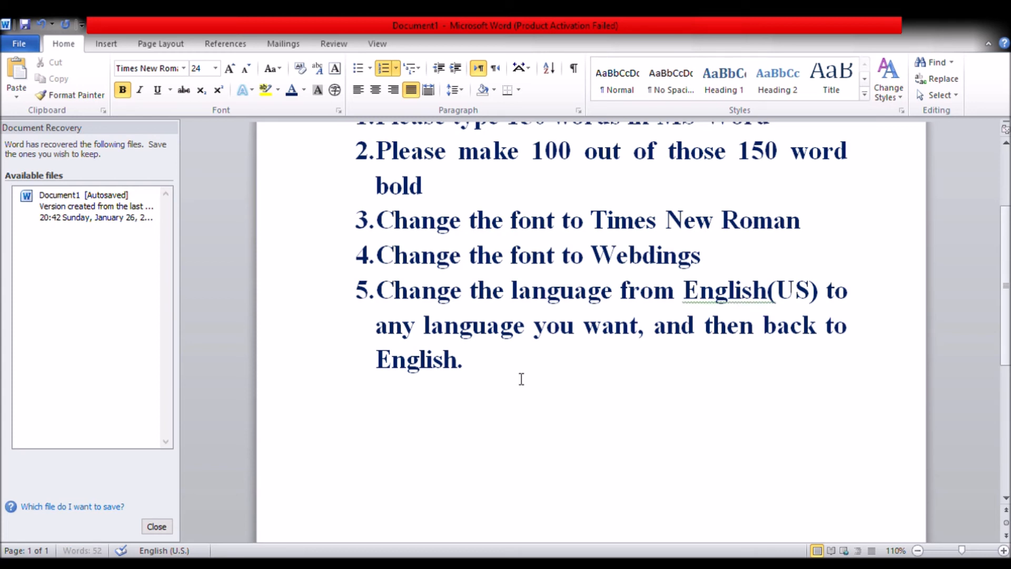
Add a sixth list item reading "Change the size of the text"
key("Return")
type("Chane")
key("BackSpace")
type("g")
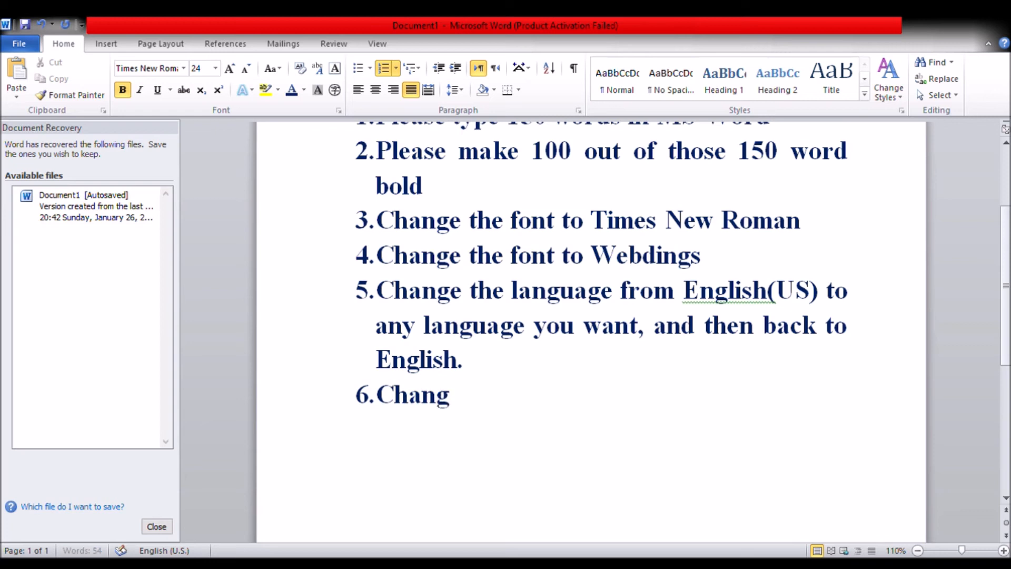
type("e the size of the text")
Add a seventh list item reading "Underline 20 words"
key("Return")
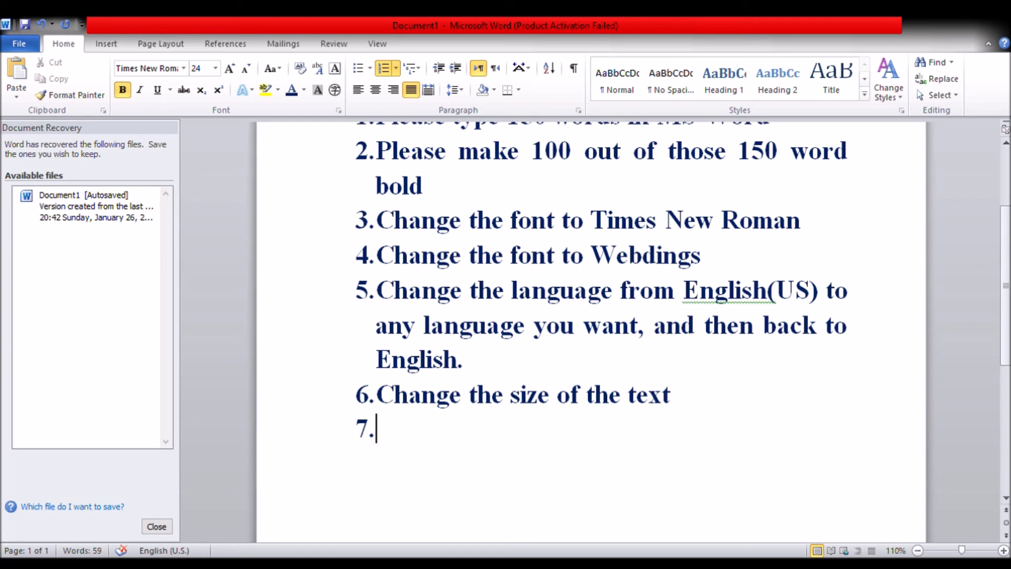
type("Underline")
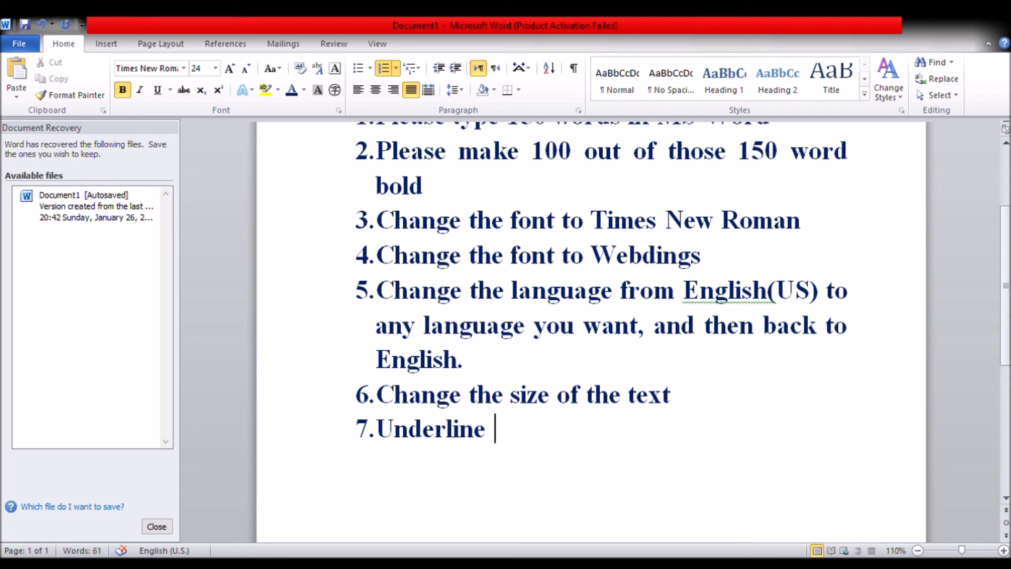
type(" 20 wo")
key("BackSpace")
type("0")
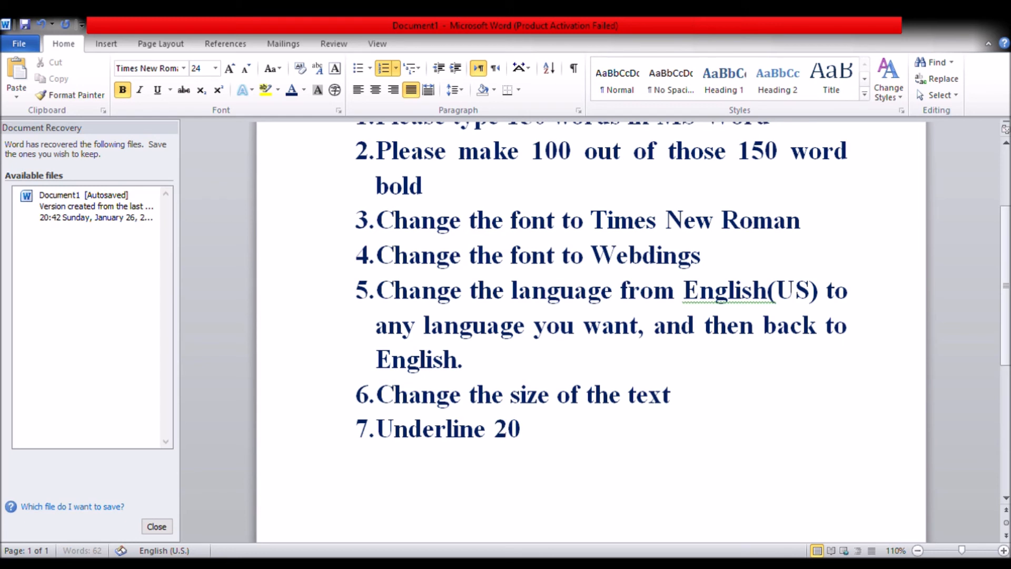
type(" words")
Start an eighth list item with "Make 99 words larger"
key("Return")
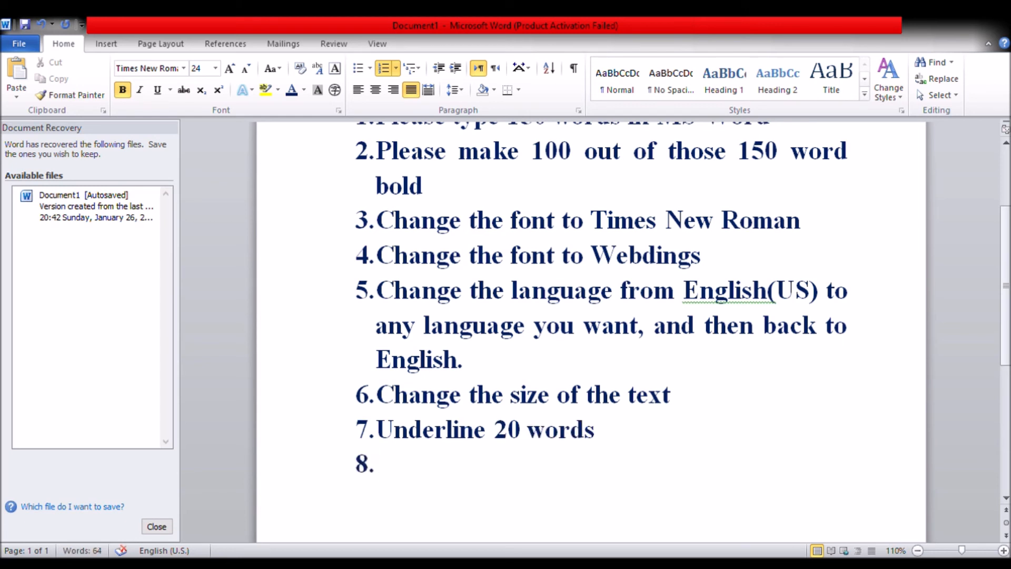
type("a")
key("BackSpace")
type("Make 1")
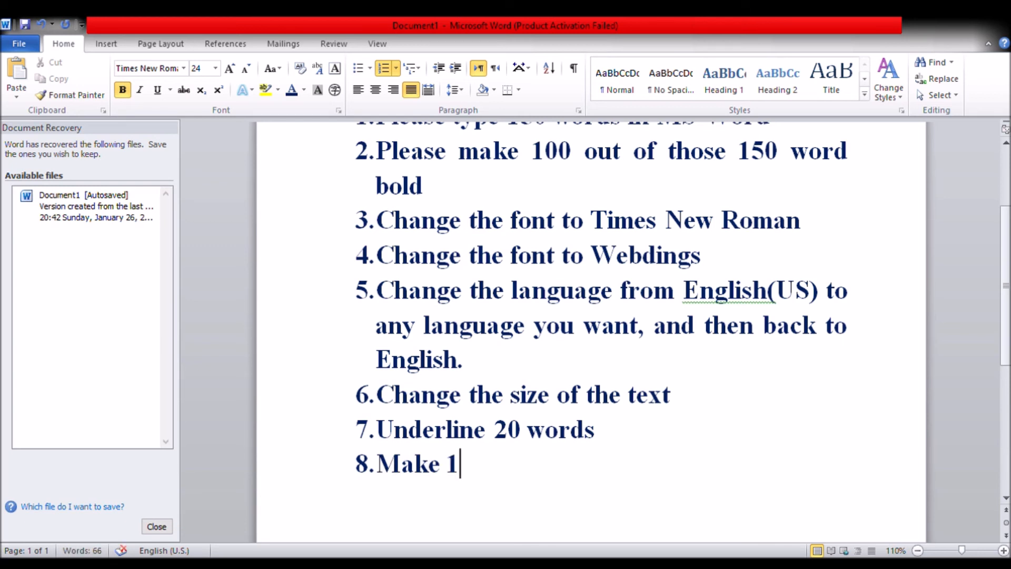
key("BackSpace")
type("99 wo")
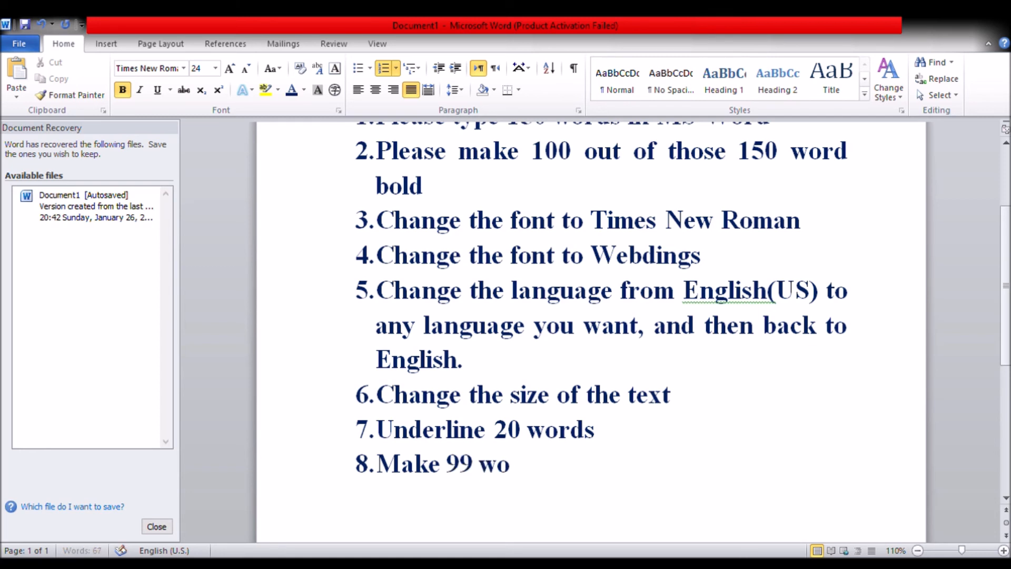
type("rds larger")
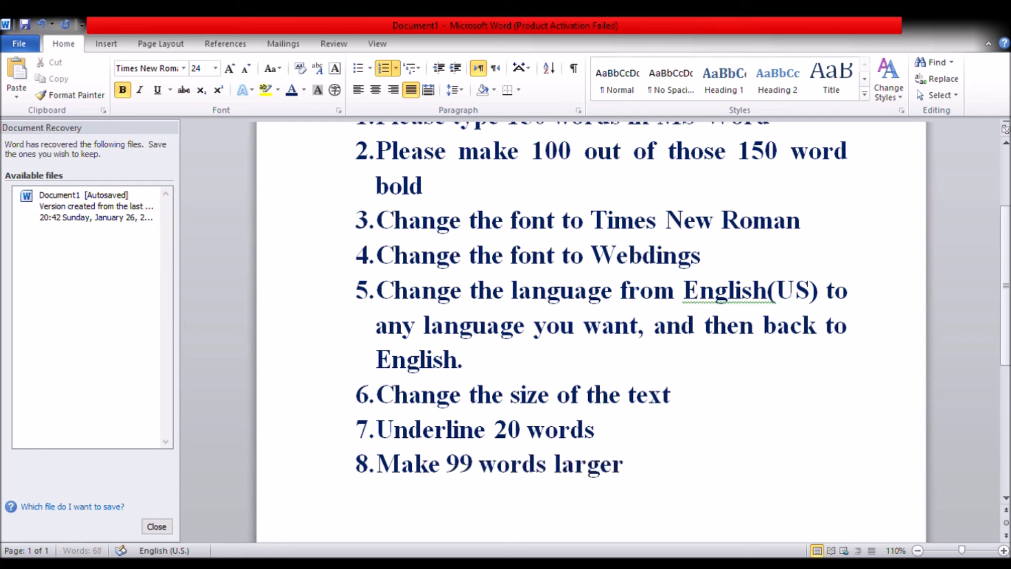
type(", and t")
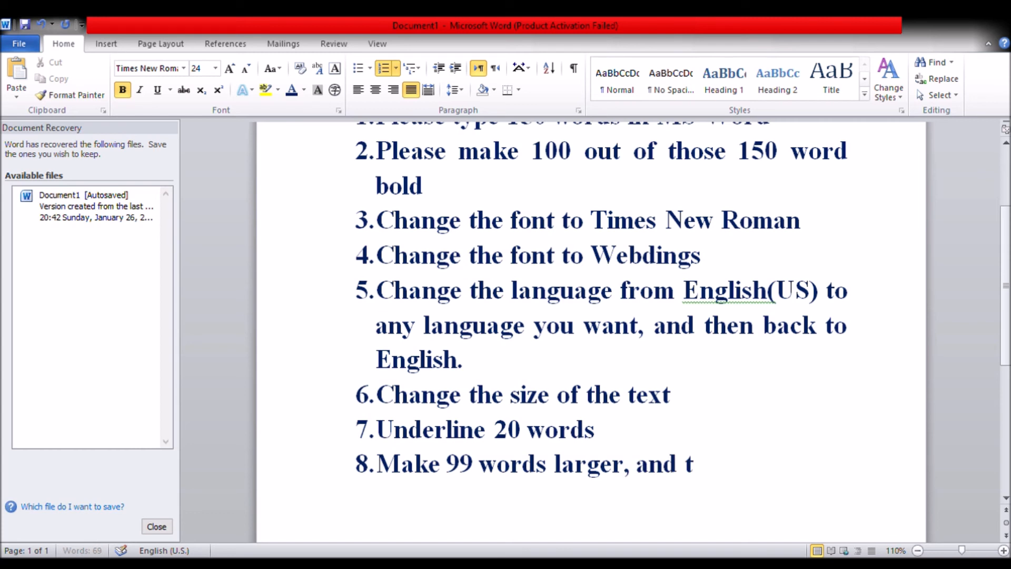
type("hen")
Complete the eighth list item with ", and then 99 words smaller"
key("BackSpace")
key("BackSpace")
type("hen 99 words ")
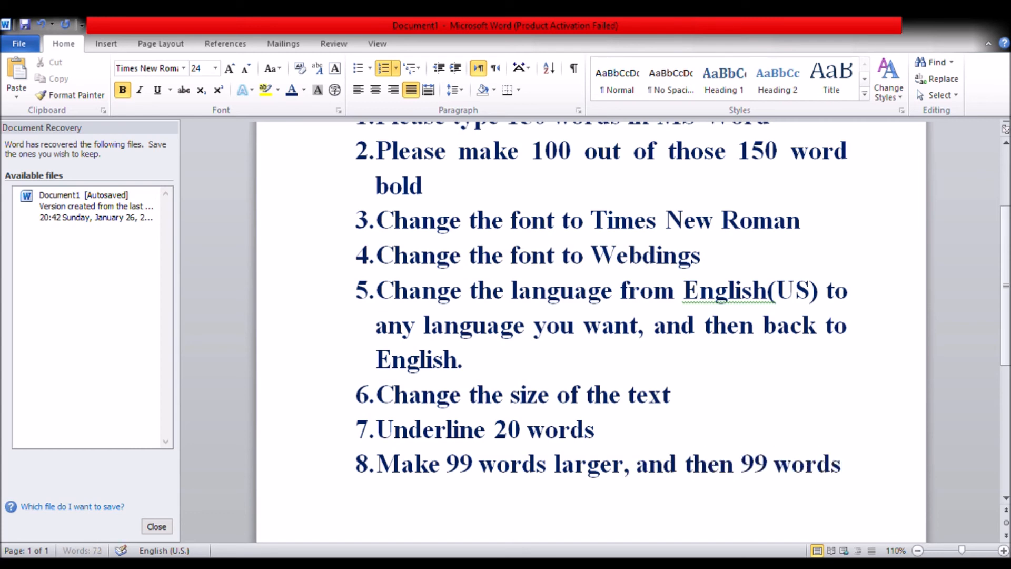
type("smaller")
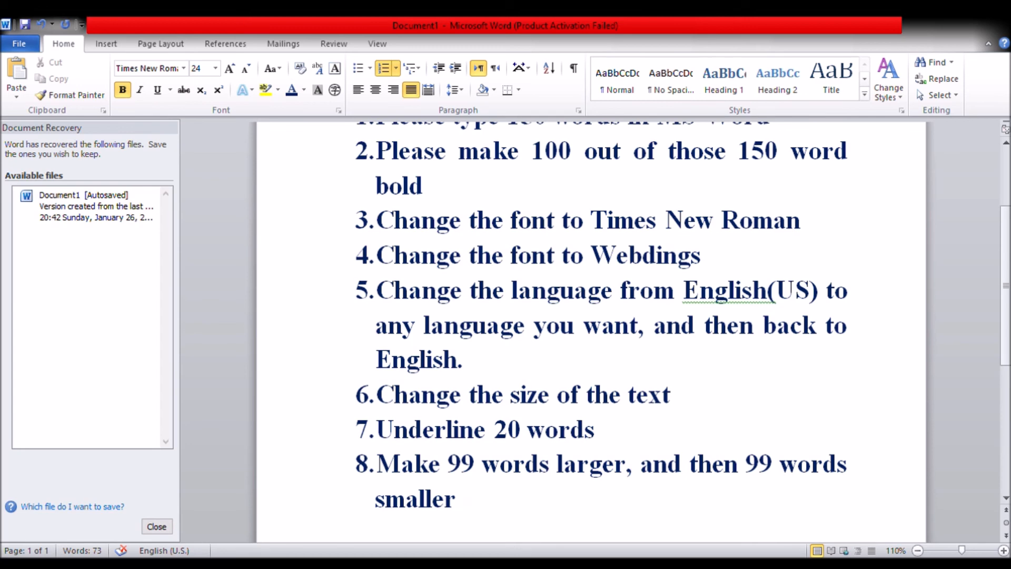
Change the font of the "Now it's time to practice" line to Webdings and reduce its size to 20
scroll(381, 362, "up", 3)
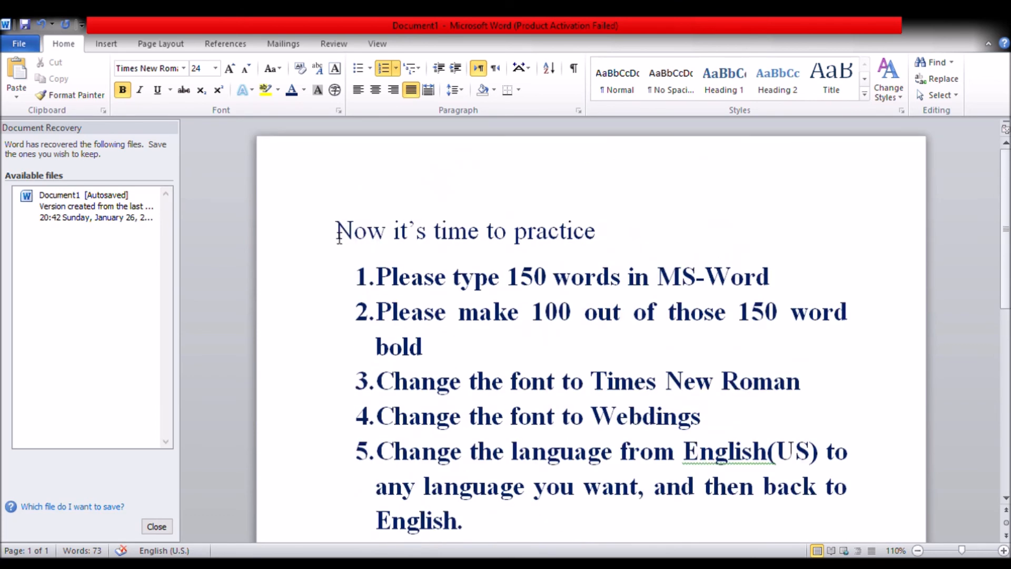
left_click_drag(339, 234, 682, 224)
left_click(164, 74)
type("Webdings")
key("Return")
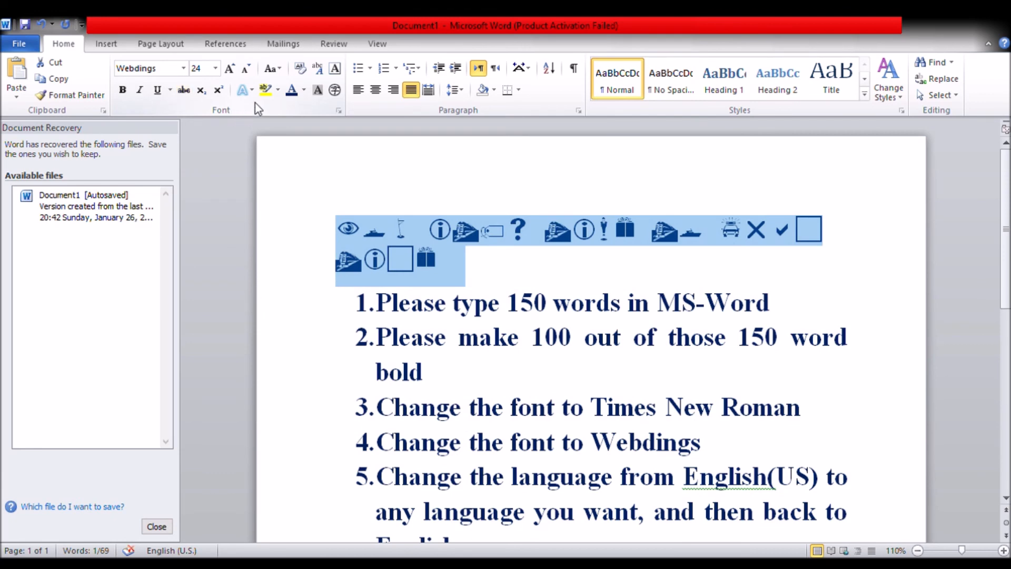
left_click(245, 70)
left_click(247, 75)
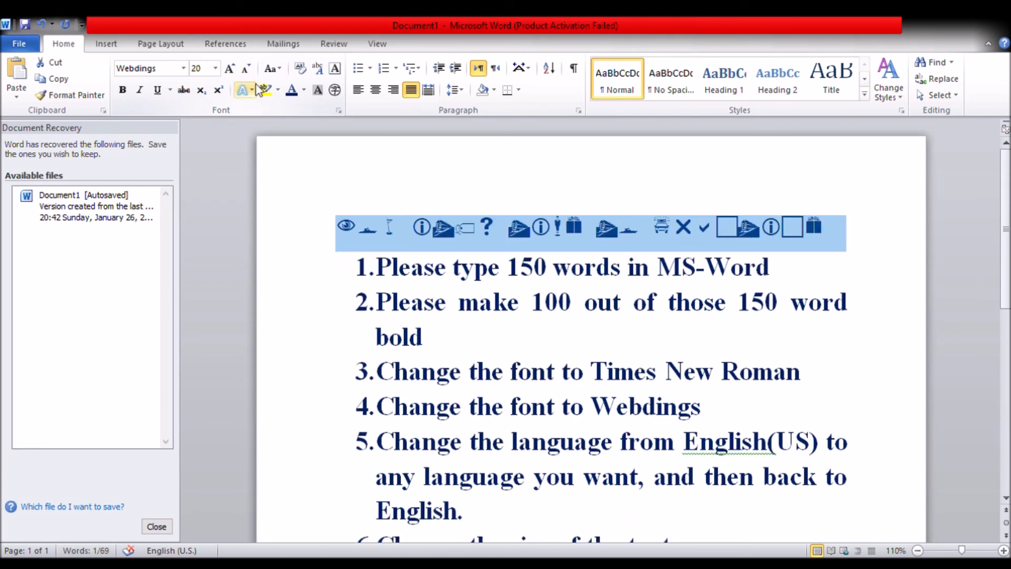
Apply the Webdings font to the whole document and look over the converted text
left_click(403, 244)
key("ctrl+a")
left_click(170, 69)
type("W")
key("Return")
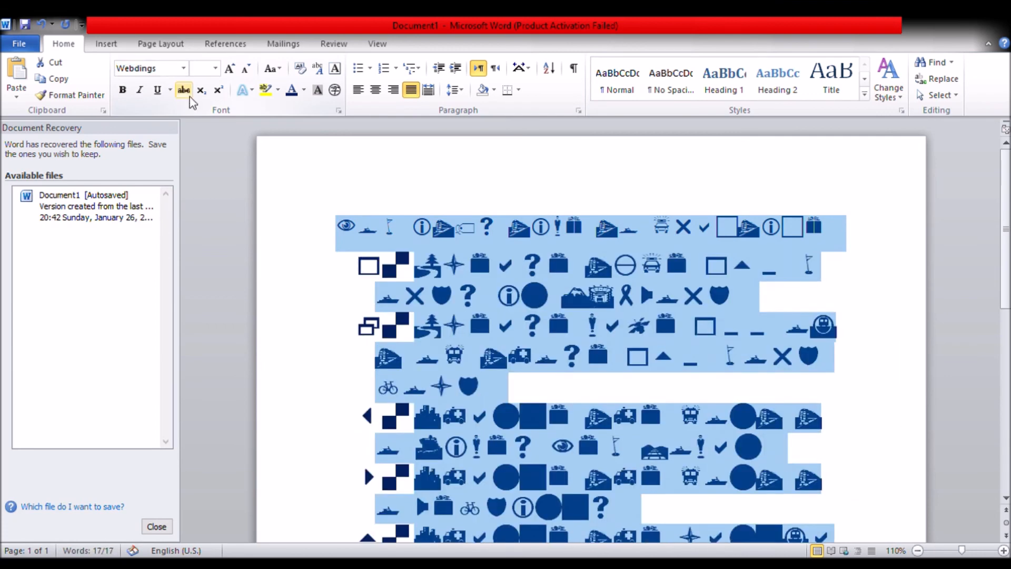
scroll(438, 270, "down", 5)
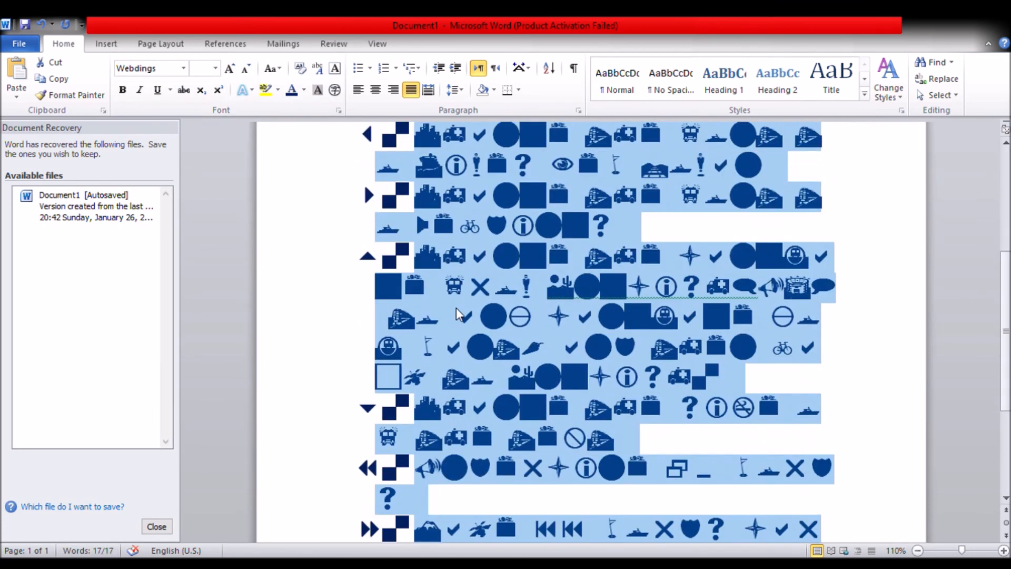
scroll(458, 308, "down", 4)
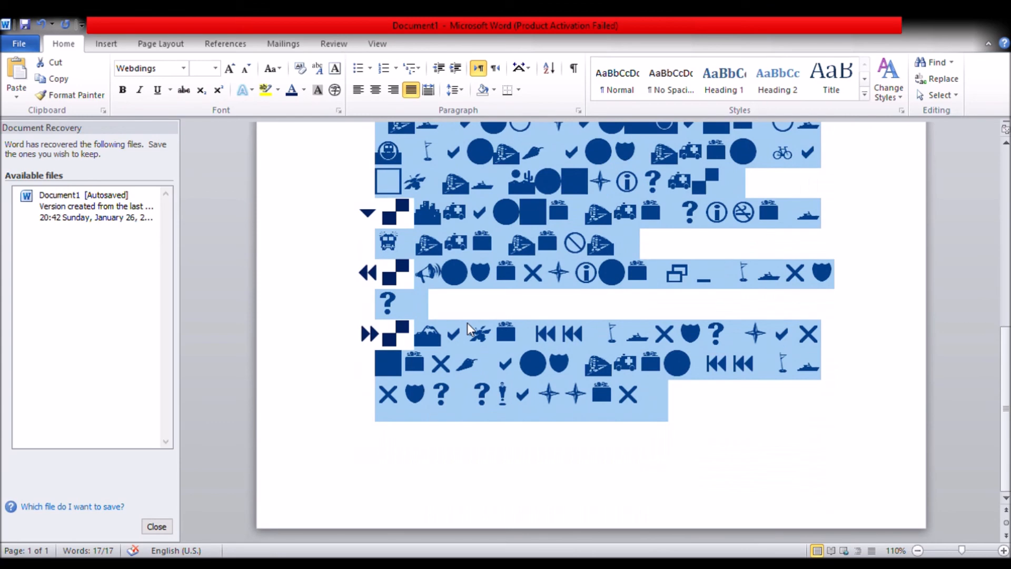
left_click(547, 310)
scroll(547, 310, "up", 10)
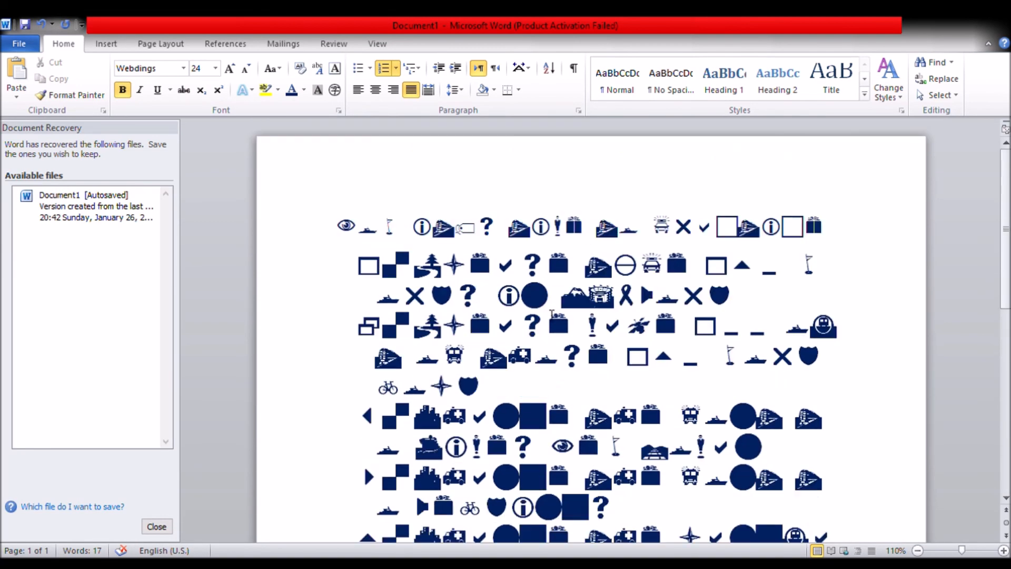